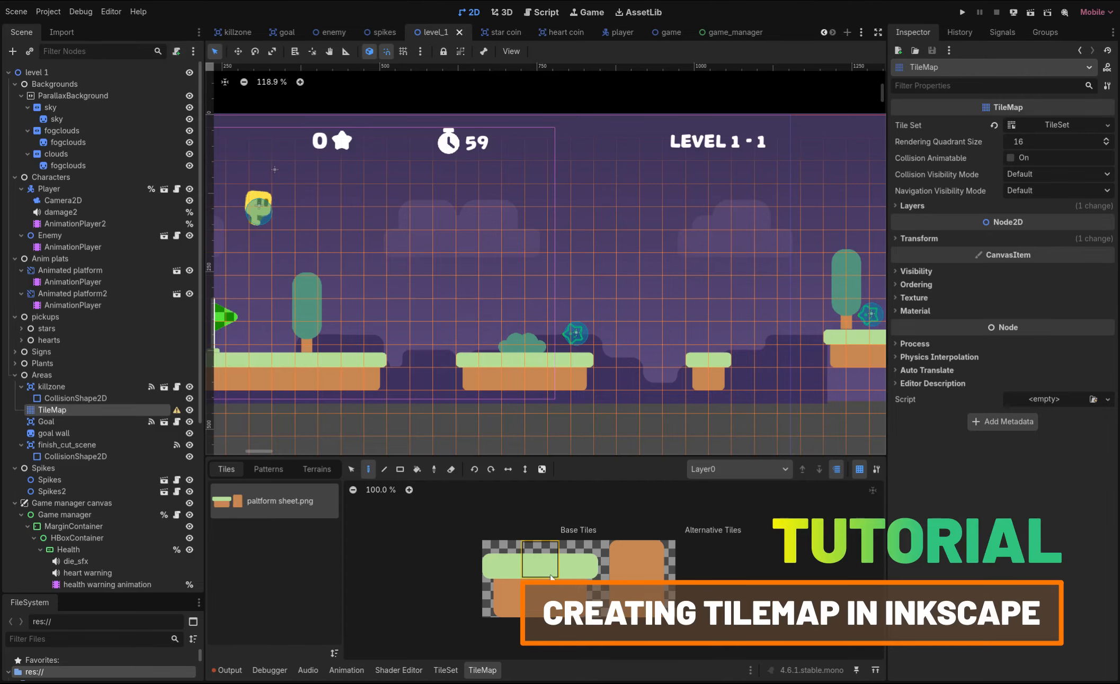
# Paint a floating grass platform in the sky using left-end, middle and right-end grass tiles
pyautogui.click(550, 575)
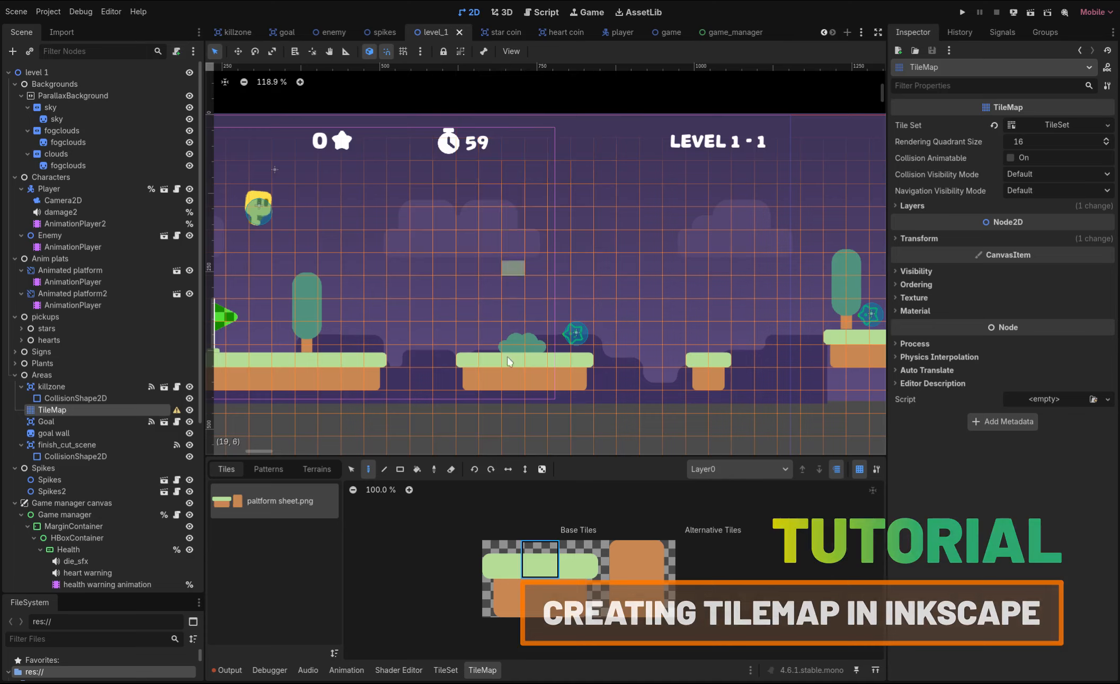
pyautogui.click(501, 568)
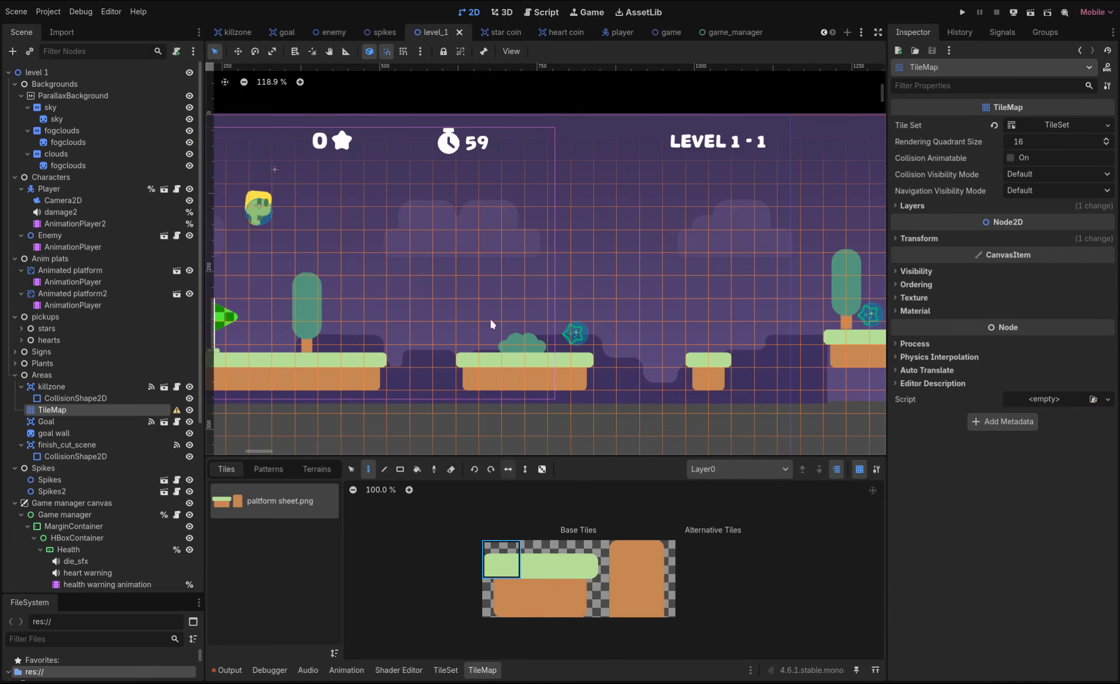
pyautogui.click(488, 200)
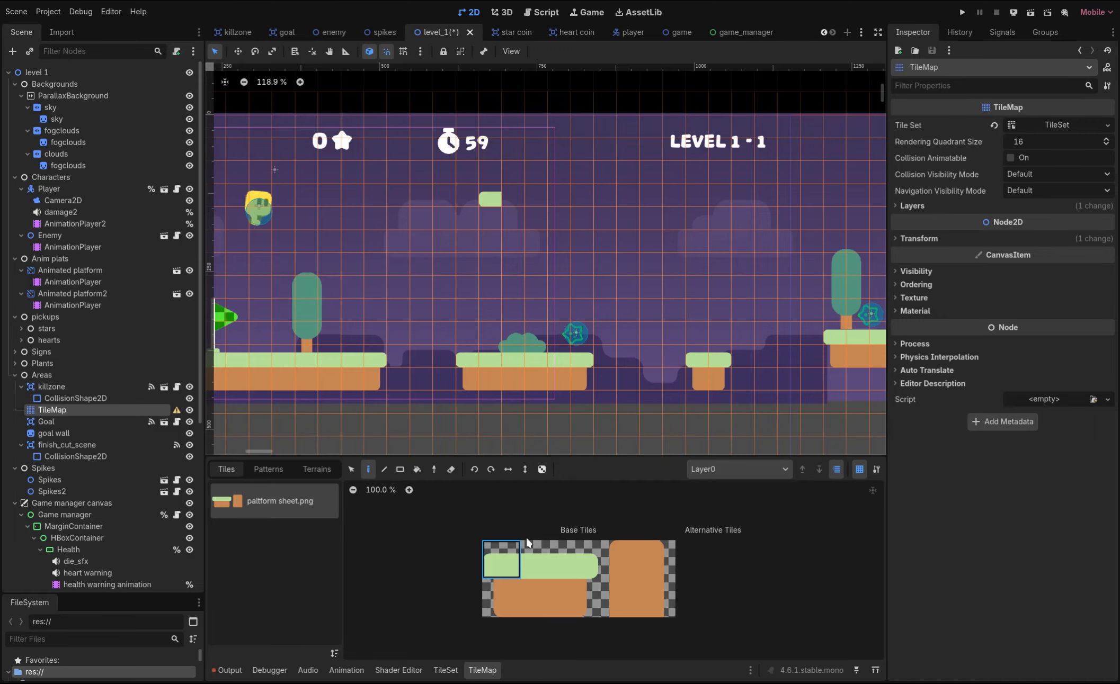
pyautogui.click(530, 567)
pyautogui.click(511, 206)
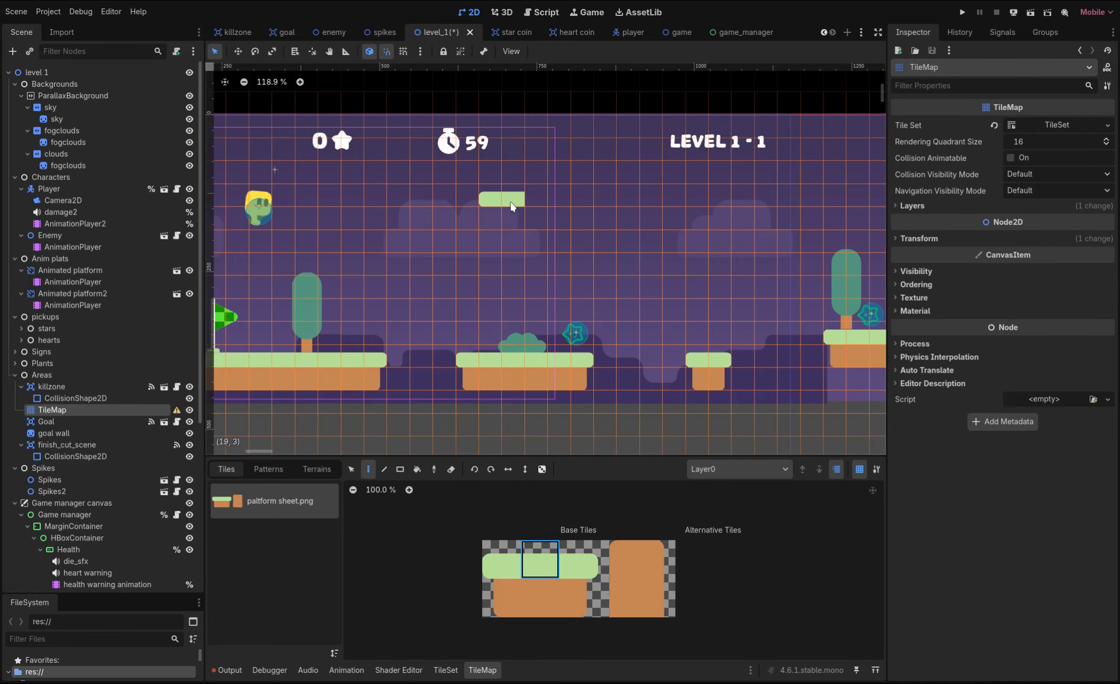
pyautogui.click(577, 575)
pyautogui.click(537, 202)
# Paint dirt tiles beneath the floating grass platform, then select the level 1 root
pyautogui.click(539, 614)
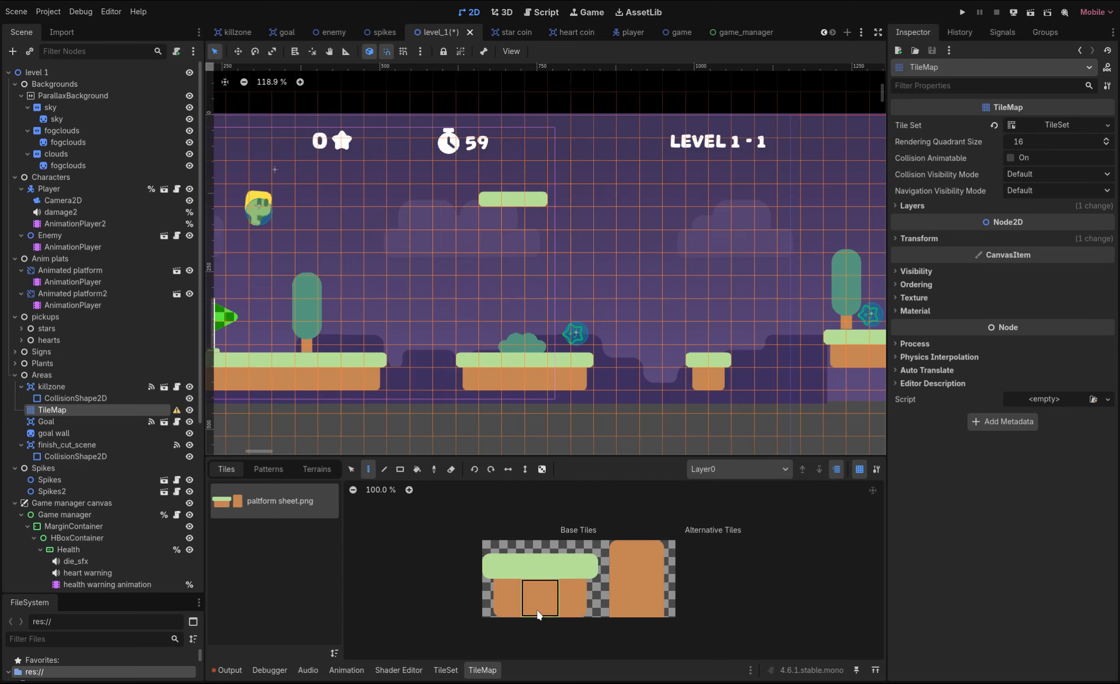
pyautogui.click(509, 209)
pyautogui.click(513, 610)
pyautogui.click(491, 227)
pyautogui.click(580, 594)
pyautogui.click(528, 228)
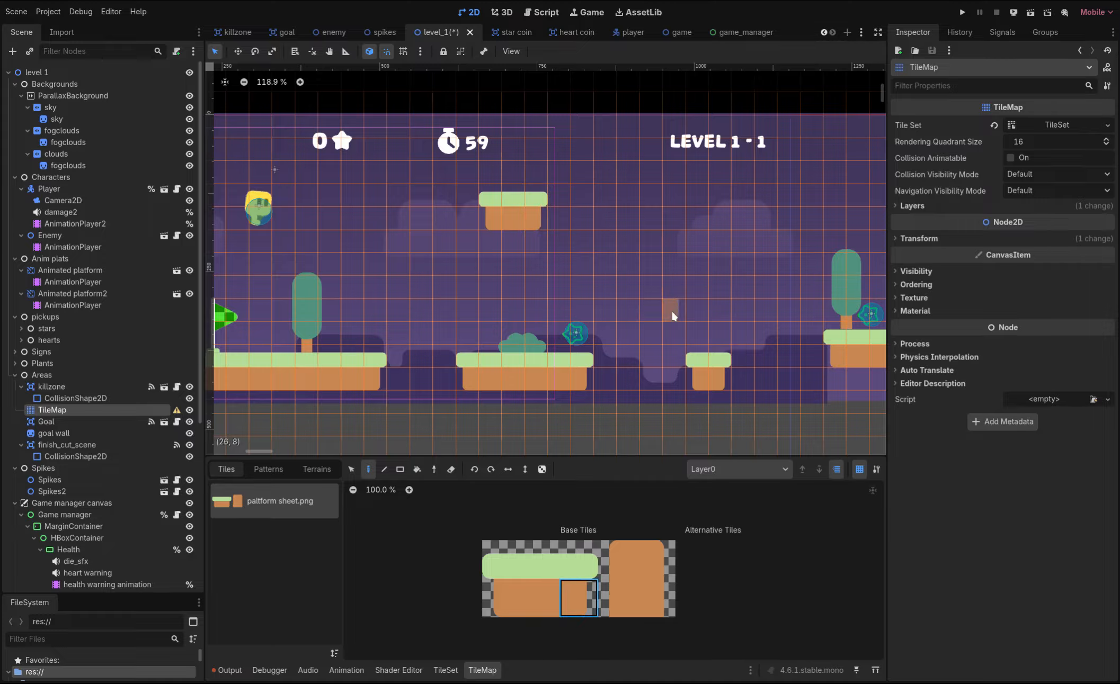
pyautogui.click(77, 70)
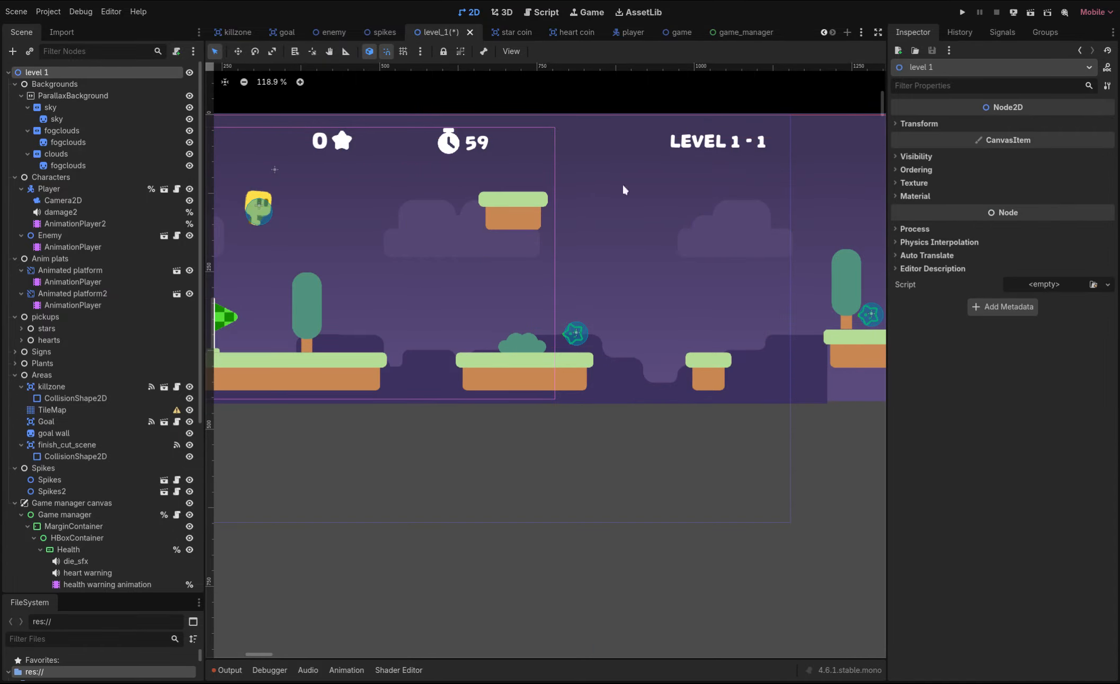
# Test-run the Godot level, then draw a long flat rectangle in Inkscape
pyautogui.click(957, 16)
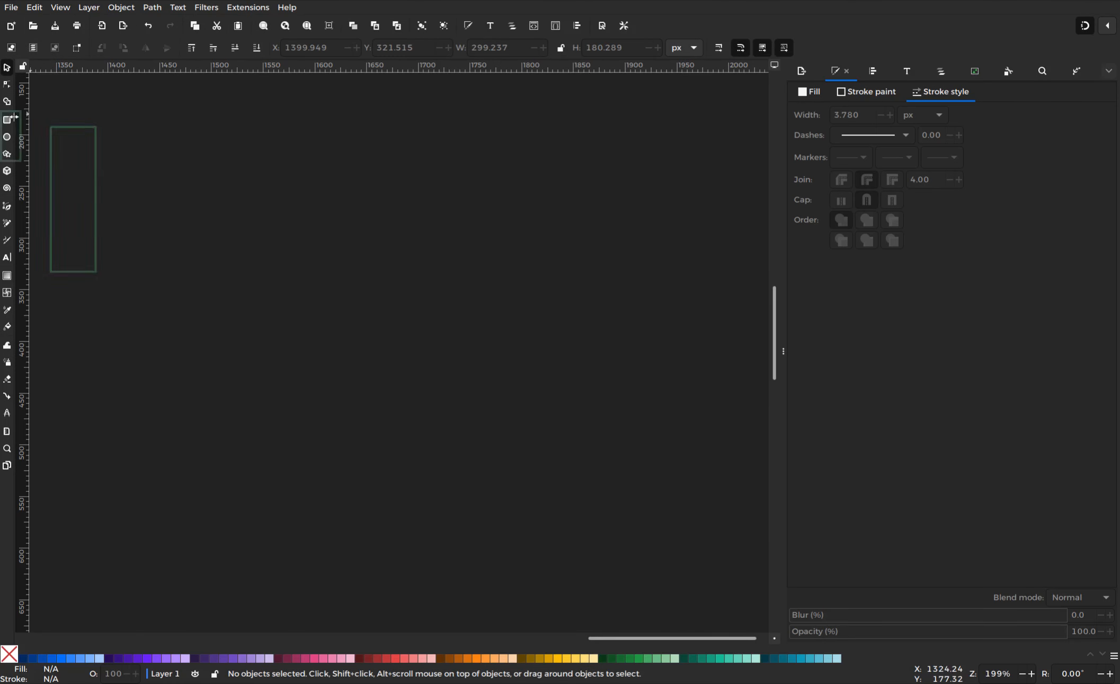
pyautogui.click(9, 122)
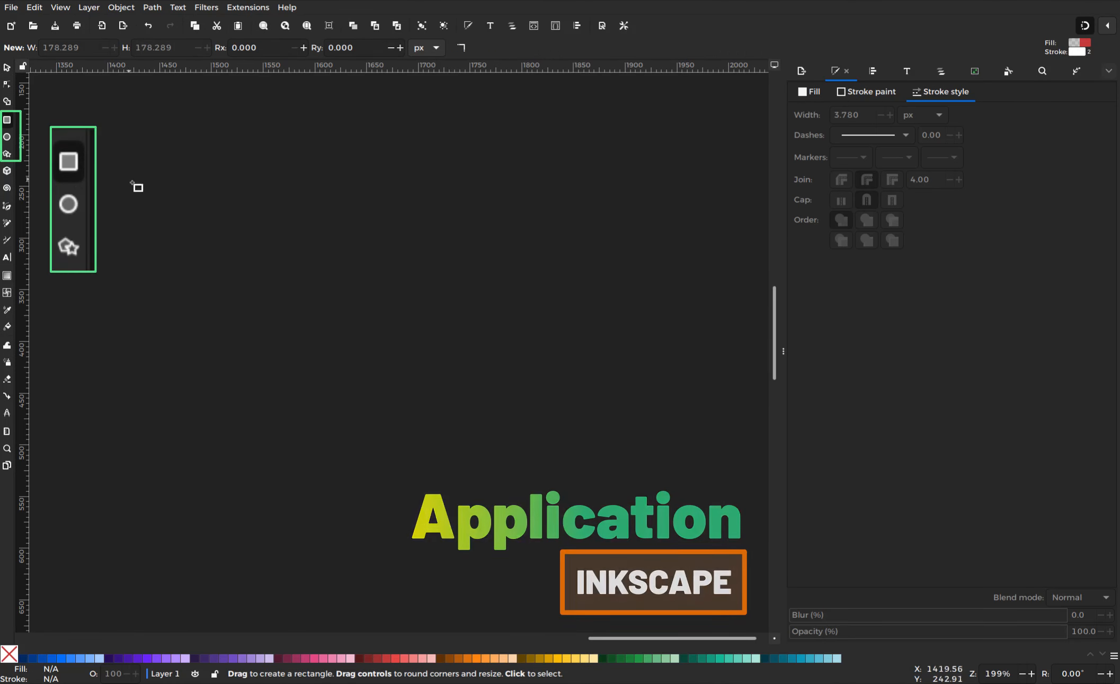
pyautogui.moveTo(213, 269); pyautogui.dragTo(451, 314)
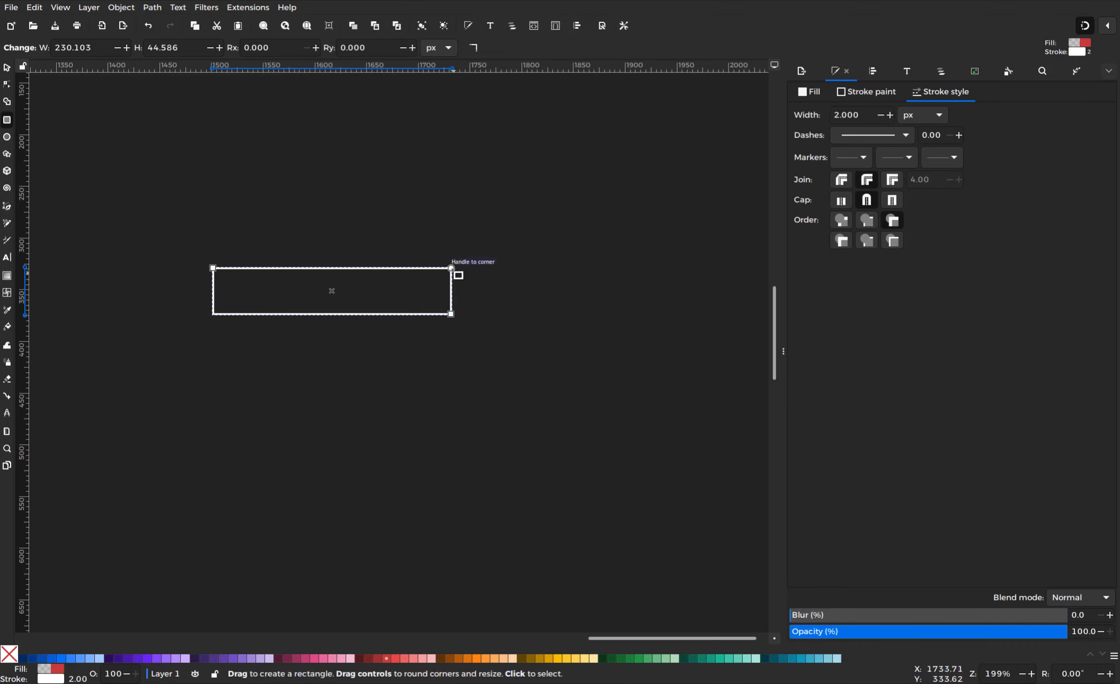
pyautogui.moveTo(451, 269); pyautogui.dragTo(452, 289)
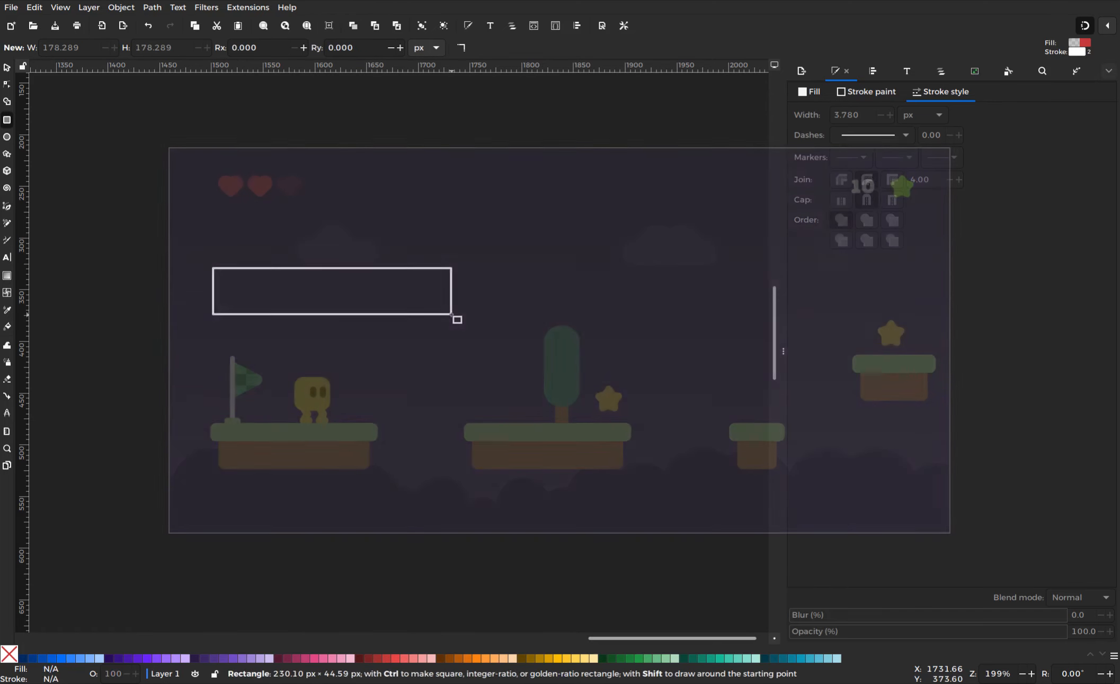
# Round the 230 × 44.6 px rectangle's corners to Ry 14.606 and draw a taller rectangle below
pyautogui.moveTo(213, 268); pyautogui.dragTo(451, 314)
pyautogui.moveTo(451, 269); pyautogui.dragTo(450, 297)
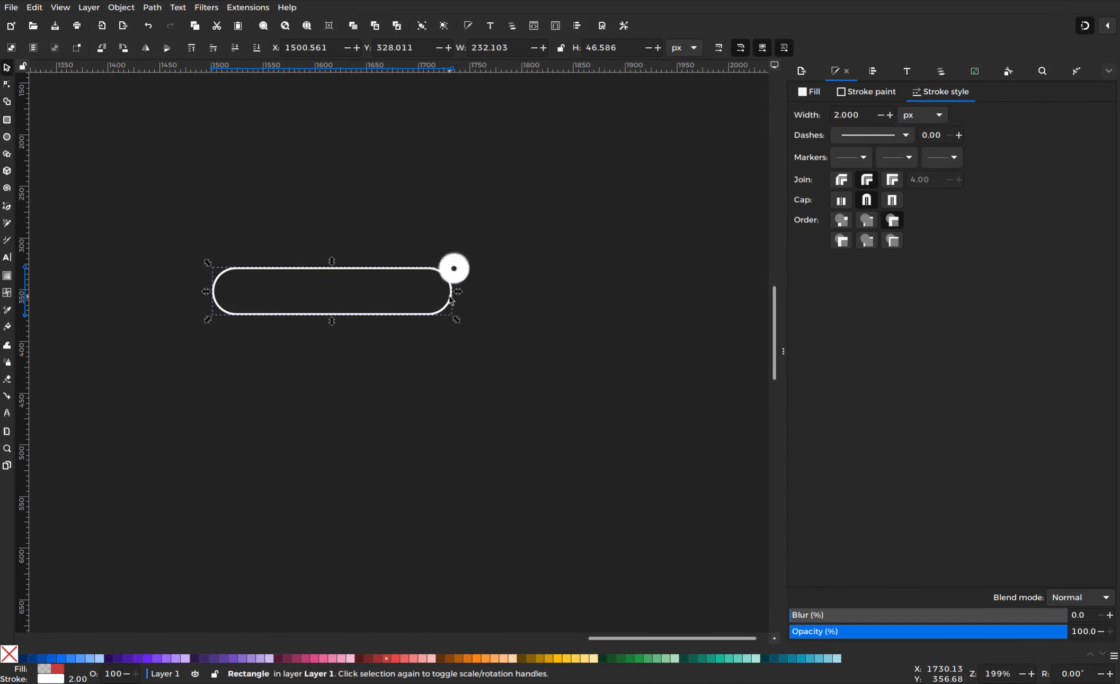
pyautogui.moveTo(450, 291); pyautogui.dragTo(451, 284)
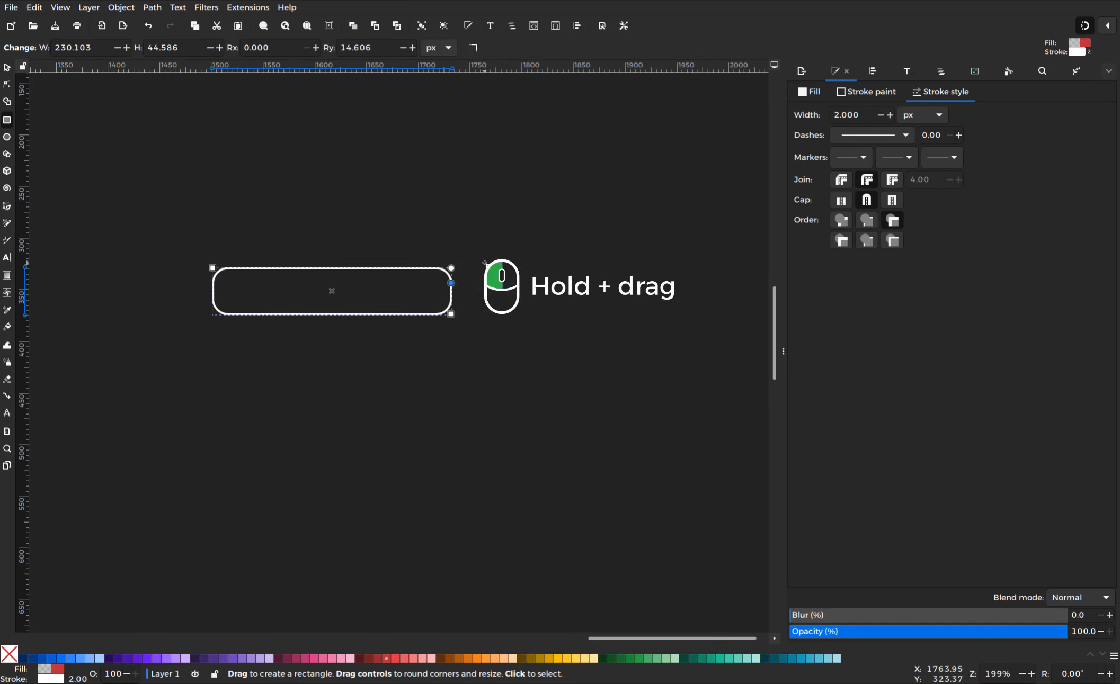
pyautogui.press('Escape')
pyautogui.moveTo(234, 291); pyautogui.dragTo(432, 383)
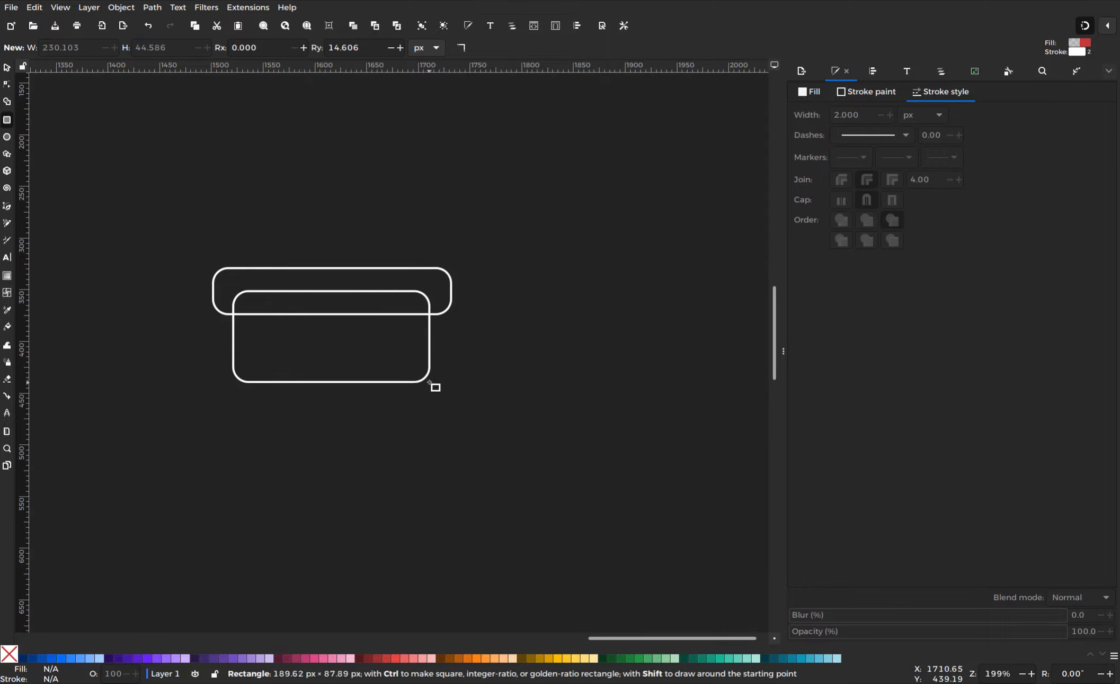
# Fill the long rounded rectangle with an opaque medium green (58c24afd)
pyautogui.press('n')
pyautogui.click(230, 268)
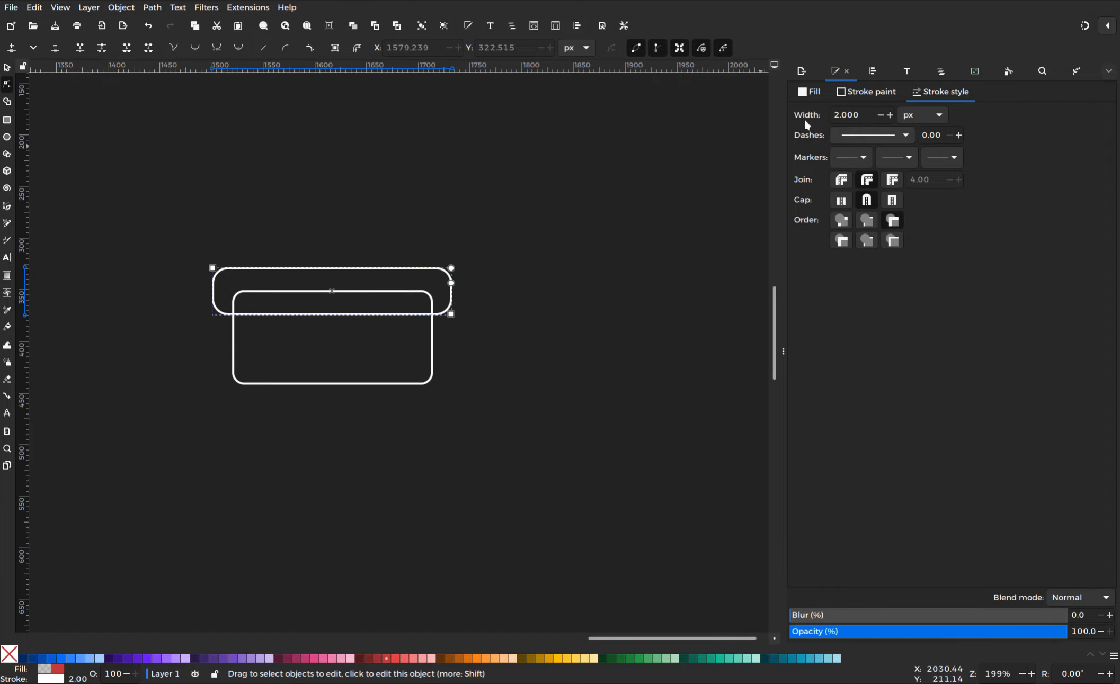
pyautogui.click(812, 95)
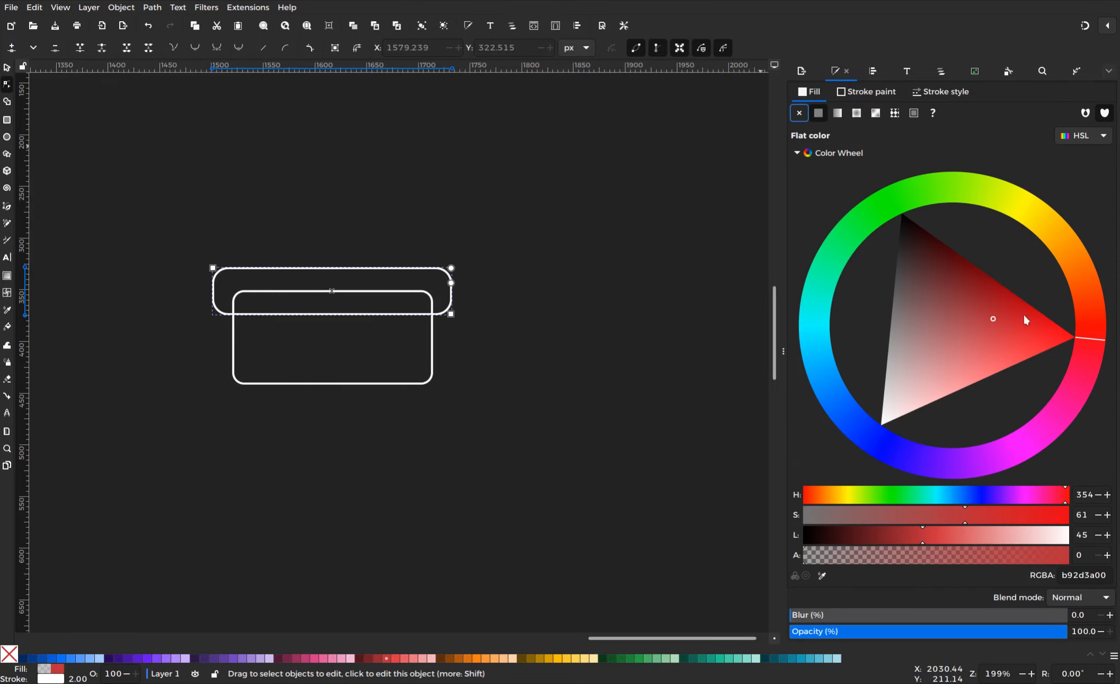
pyautogui.click(877, 213)
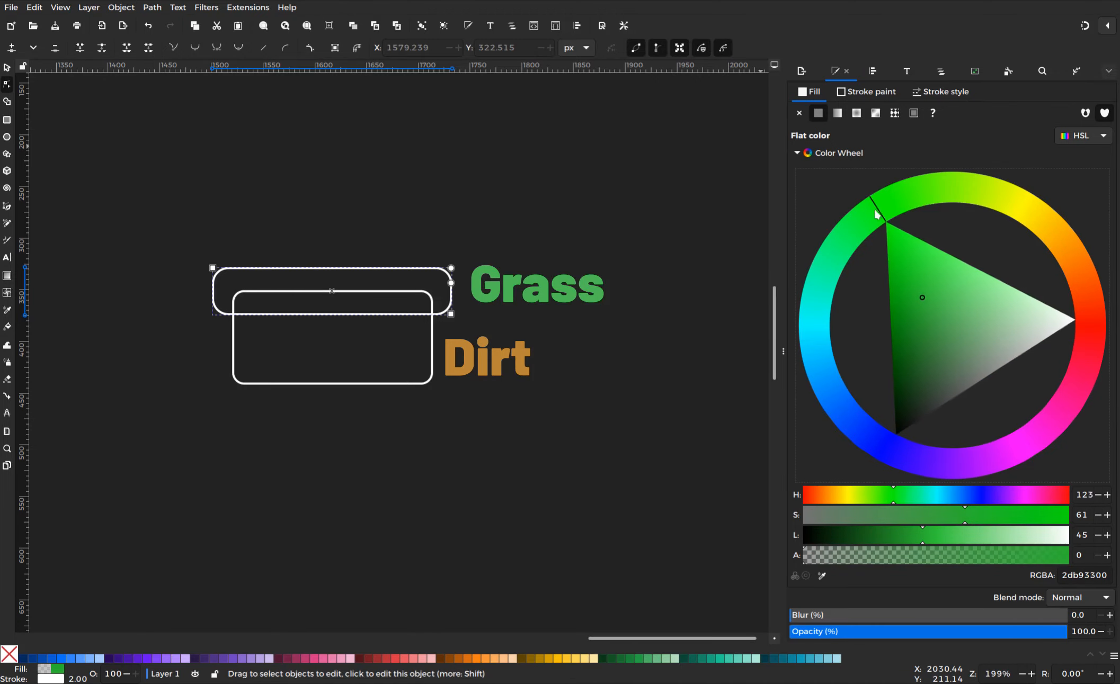
pyautogui.moveTo(815, 558); pyautogui.dragTo(1068, 554)
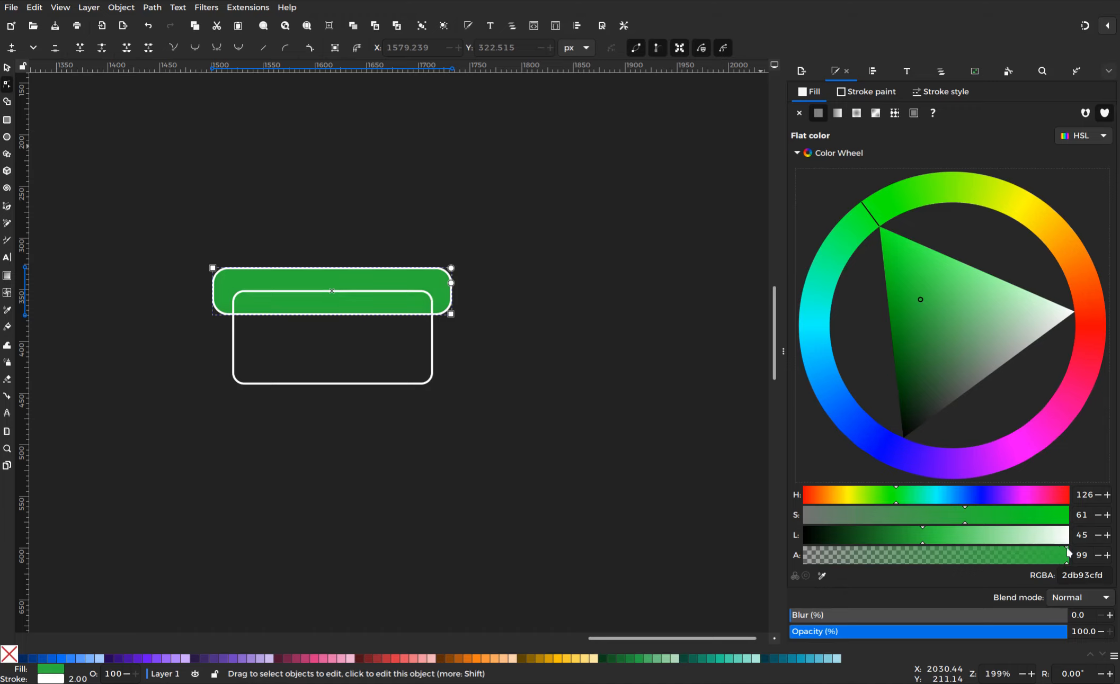
pyautogui.moveTo(932, 300); pyautogui.dragTo(960, 281)
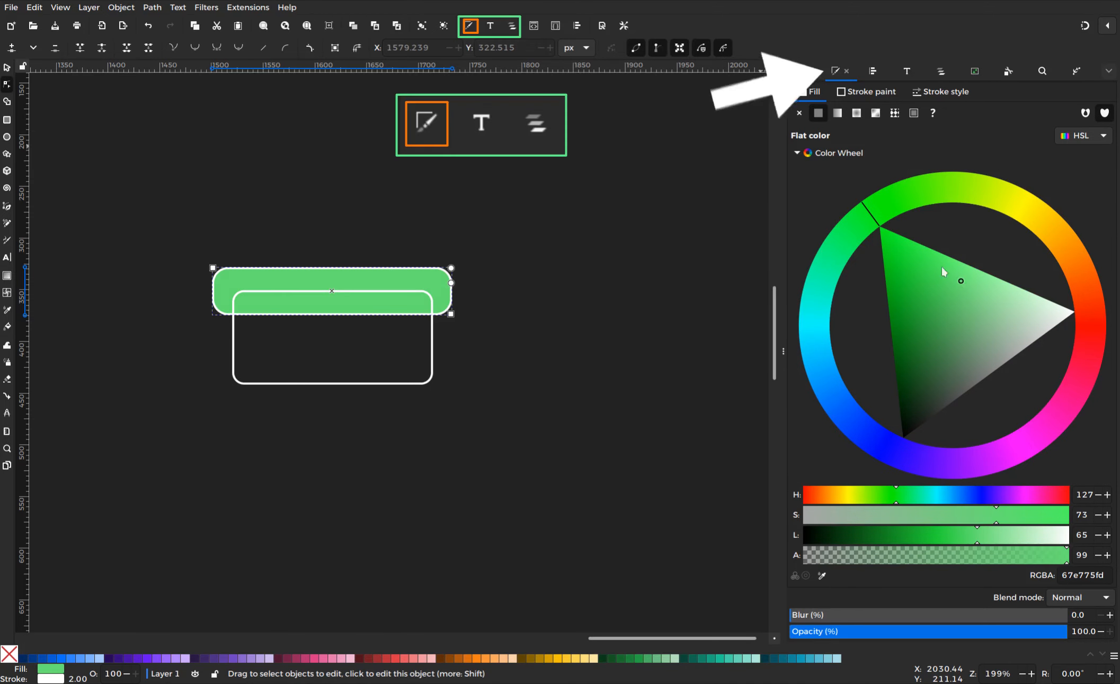
pyautogui.click(900, 206)
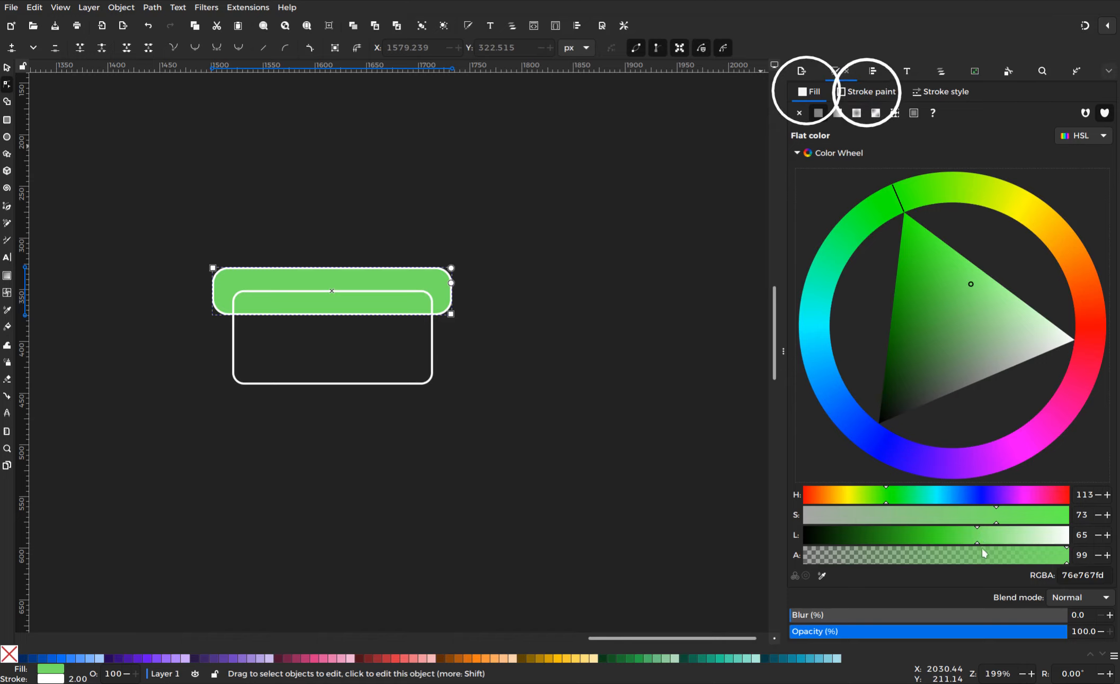
pyautogui.click(971, 536)
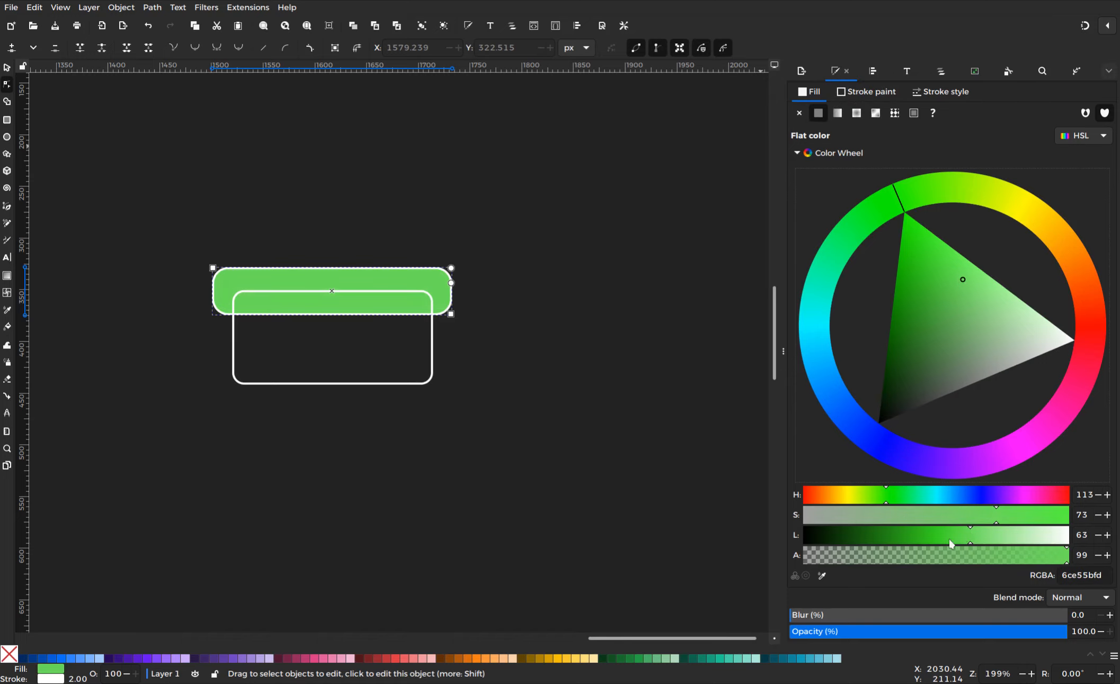
pyautogui.click(948, 301)
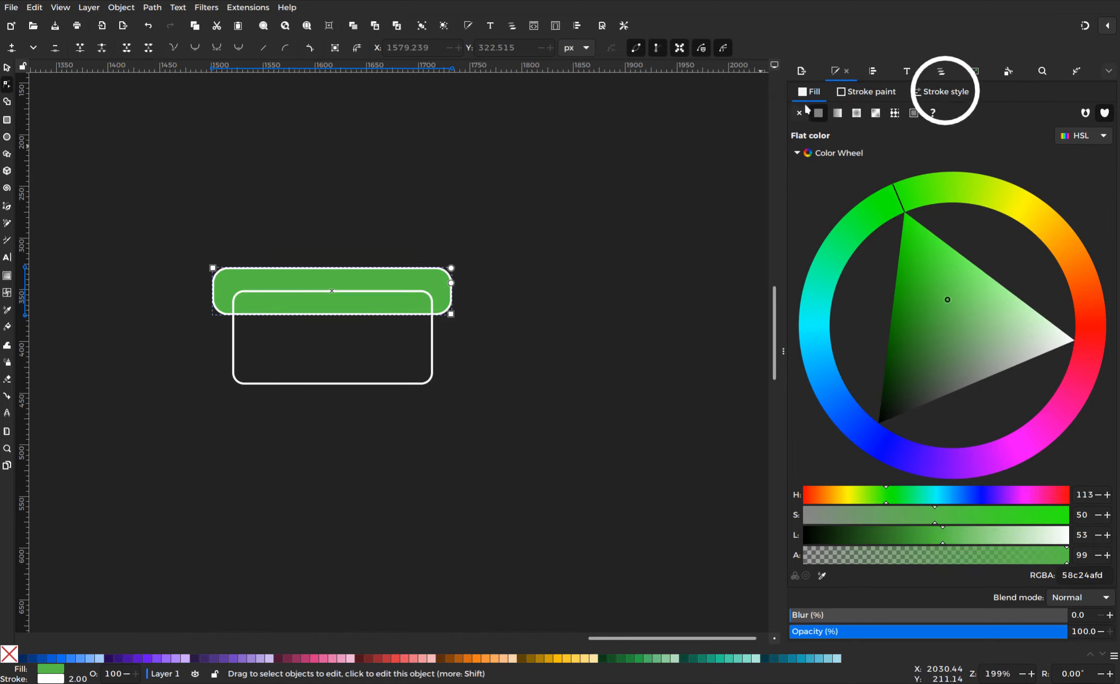
# Set the green rectangle's stroke to none to remove its white outline
pyautogui.click(859, 101)
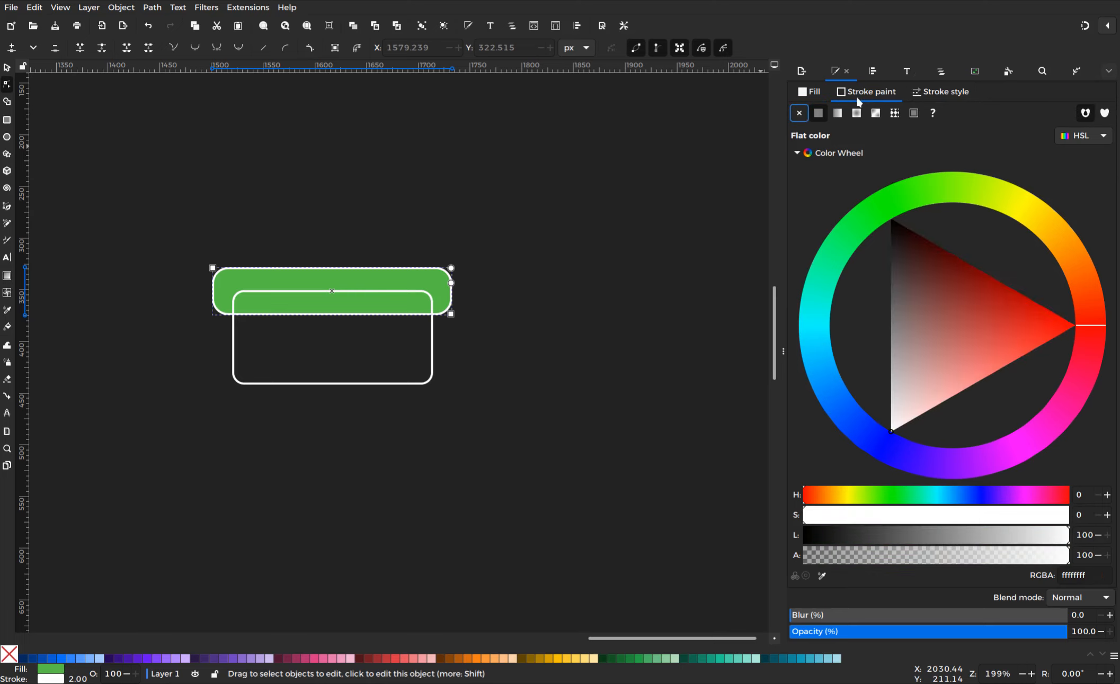
pyautogui.click(799, 114)
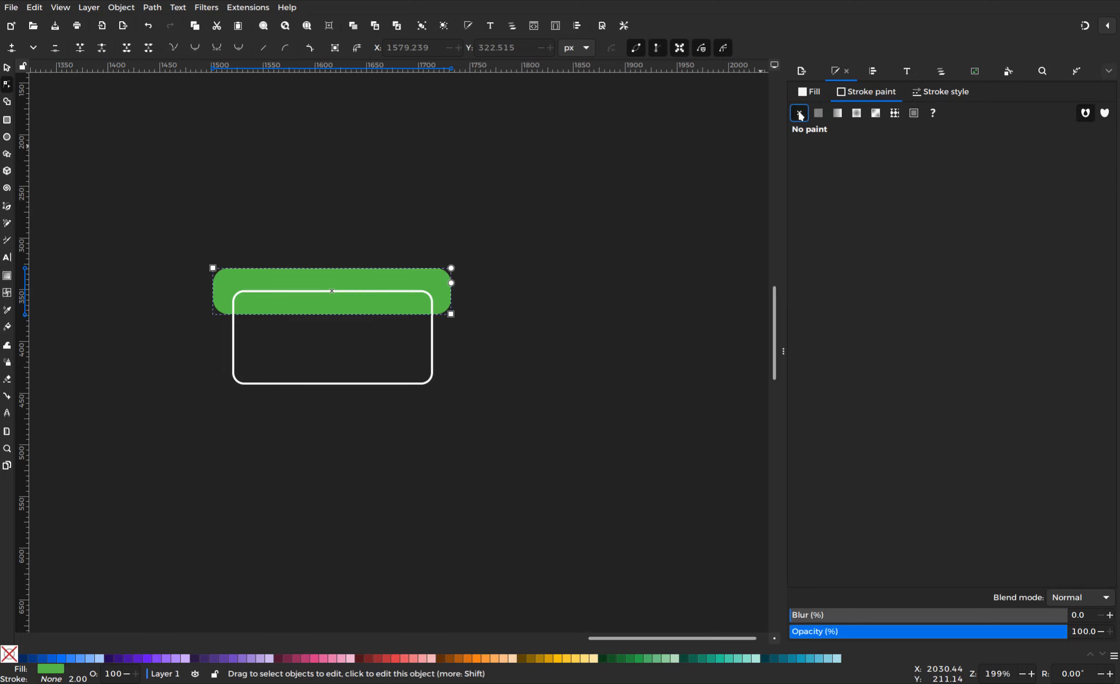
pyautogui.press('Escape')
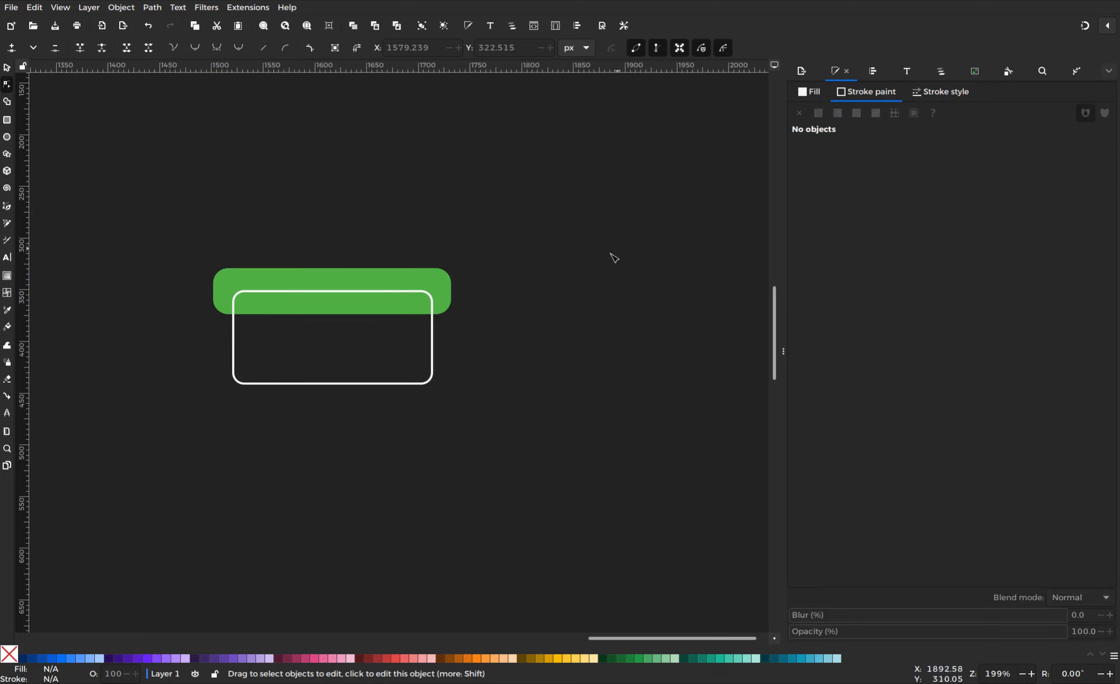
# Remove the outline from the taller lower rectangle
pyautogui.click(432, 331)
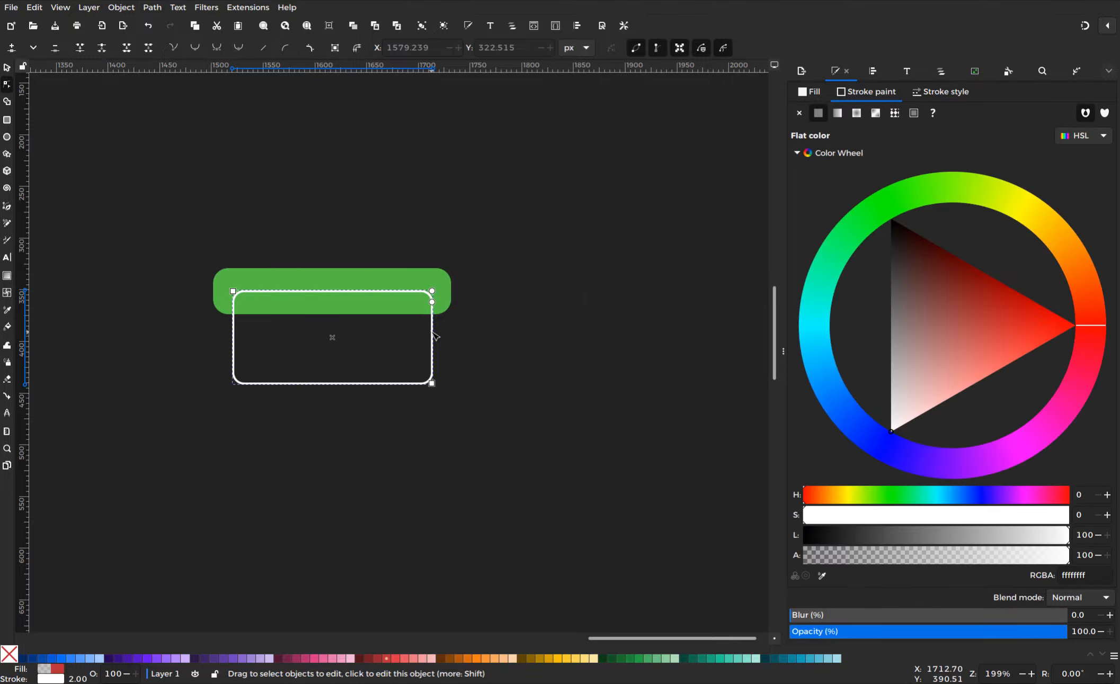
pyautogui.click(1073, 271)
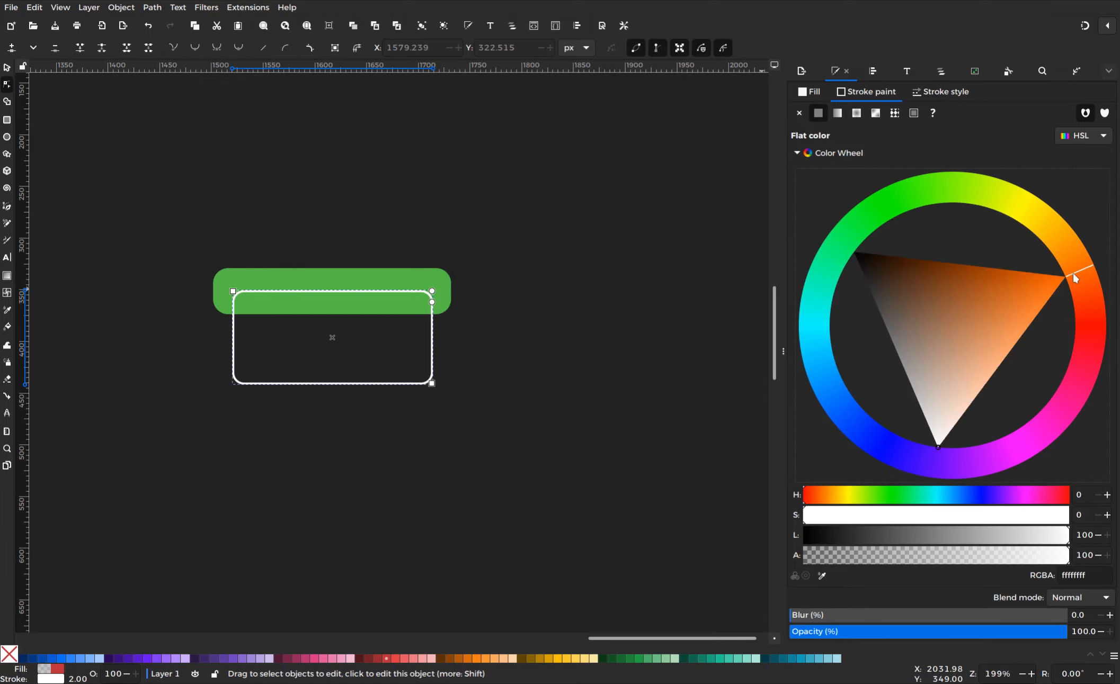
pyautogui.click(1064, 245)
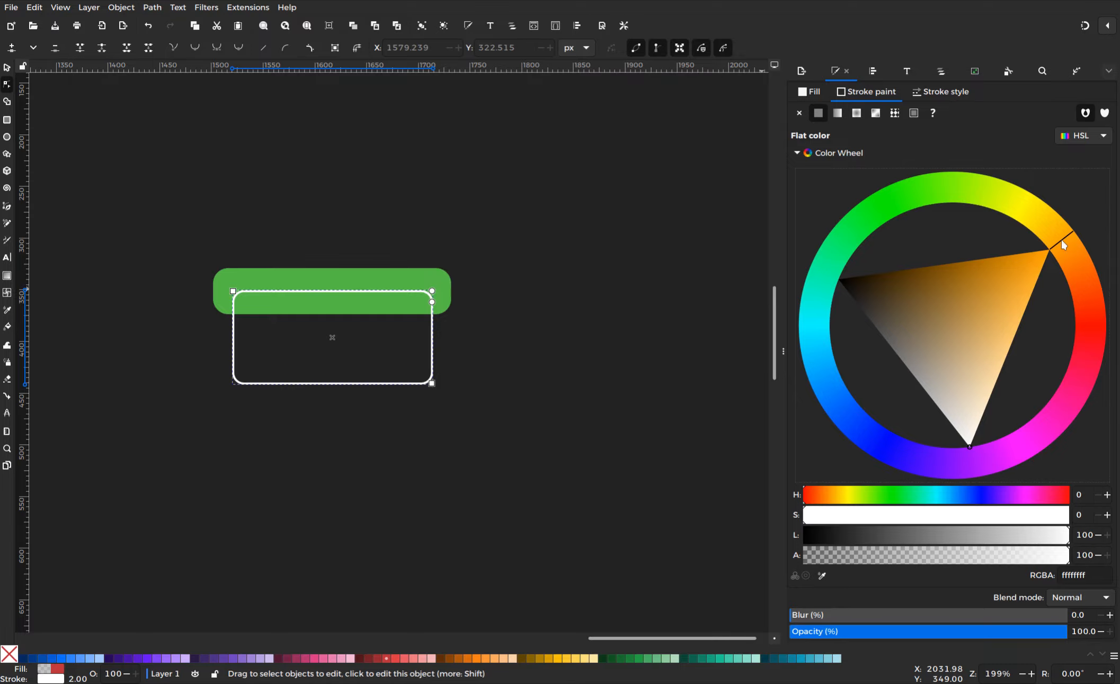
pyautogui.click(801, 114)
# Fill the lower rectangle with an opaque, dull tan-orange dirt colour
pyautogui.click(816, 92)
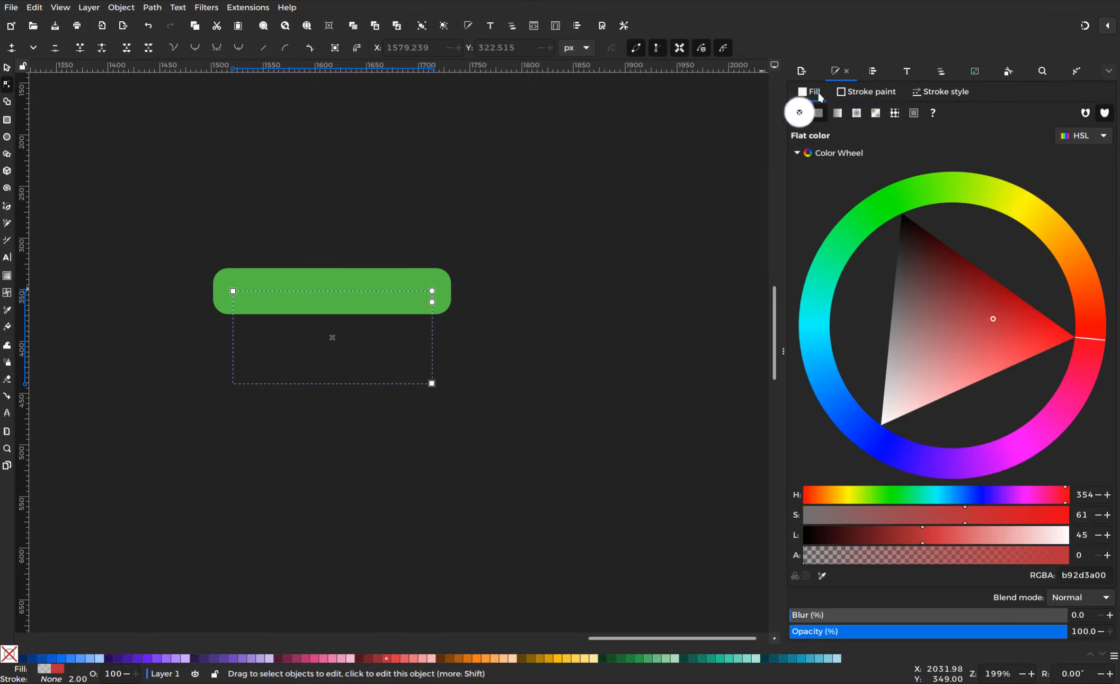
pyautogui.moveTo(1060, 254); pyautogui.dragTo(1055, 250)
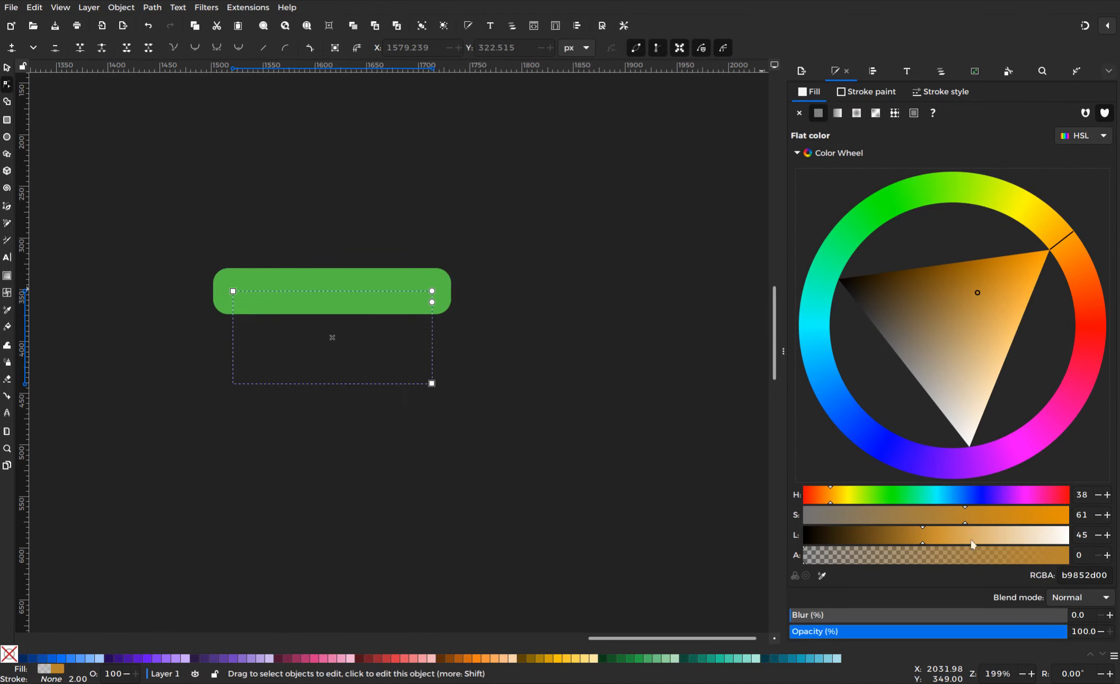
pyautogui.moveTo(981, 551); pyautogui.dragTo(1067, 554)
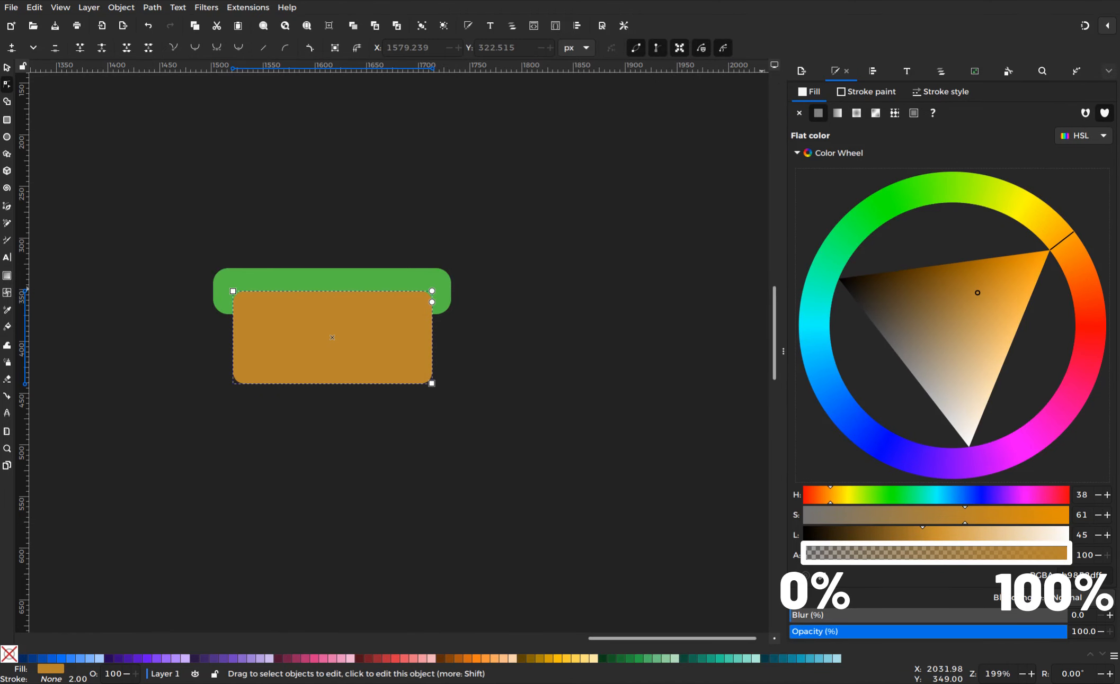
pyautogui.click(1005, 291)
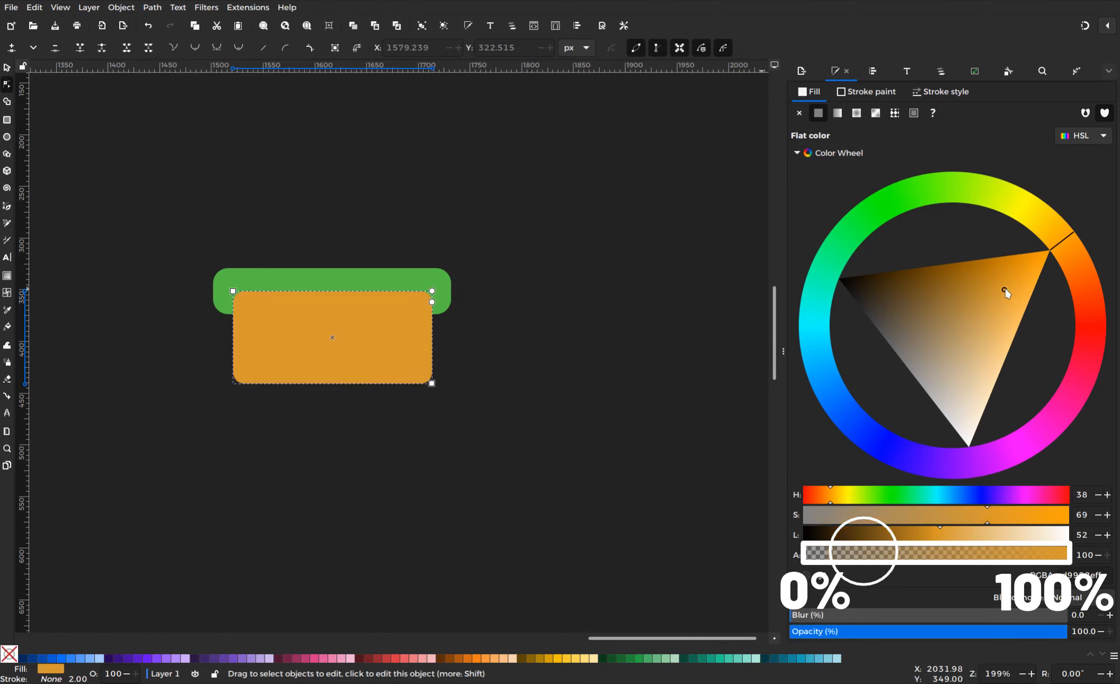
pyautogui.click(1056, 236)
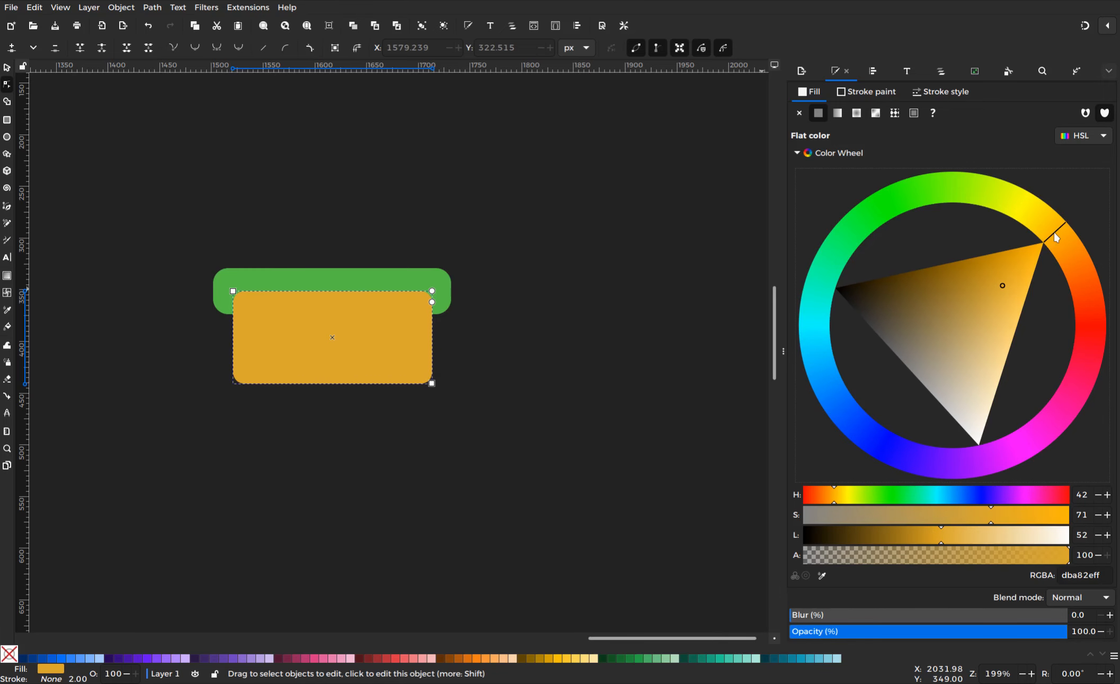
pyautogui.moveTo(1010, 297); pyautogui.dragTo(984, 306)
pyautogui.click(485, 342)
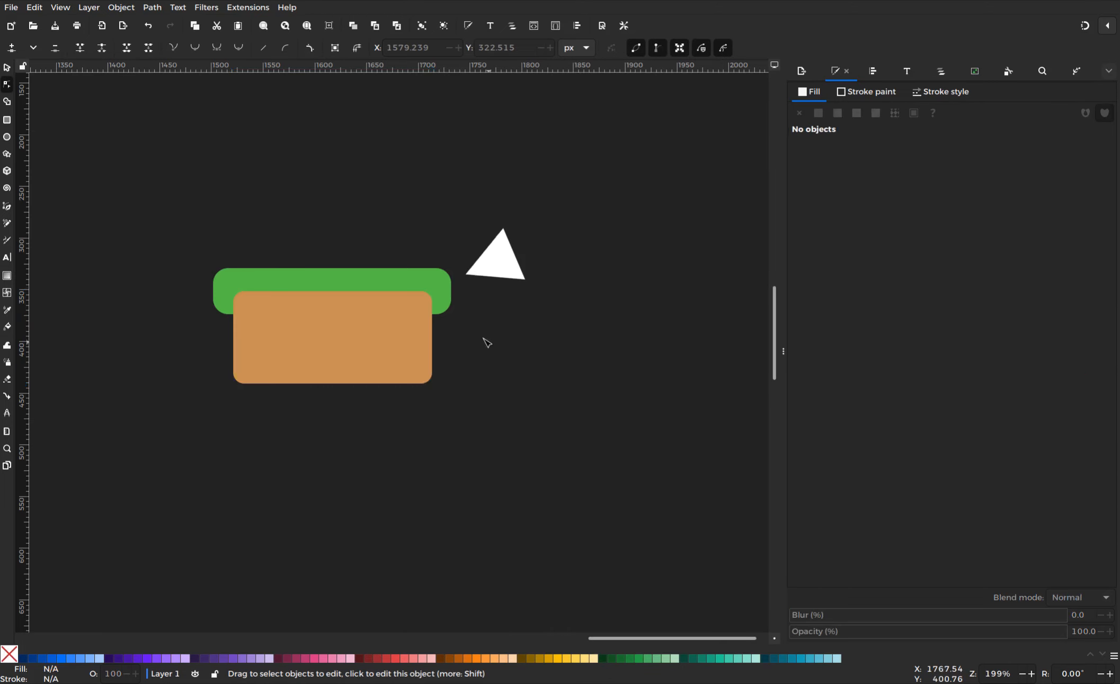
# Raise the green bar to the top and lighten its green slightly
pyautogui.click(449, 292)
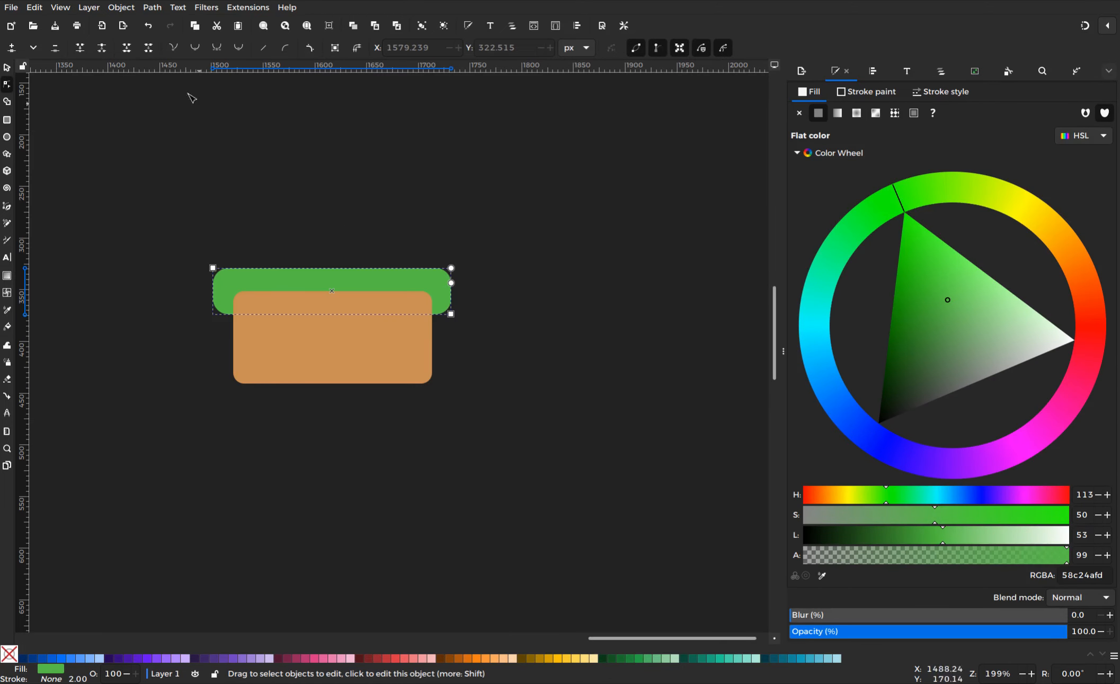
pyautogui.click(8, 71)
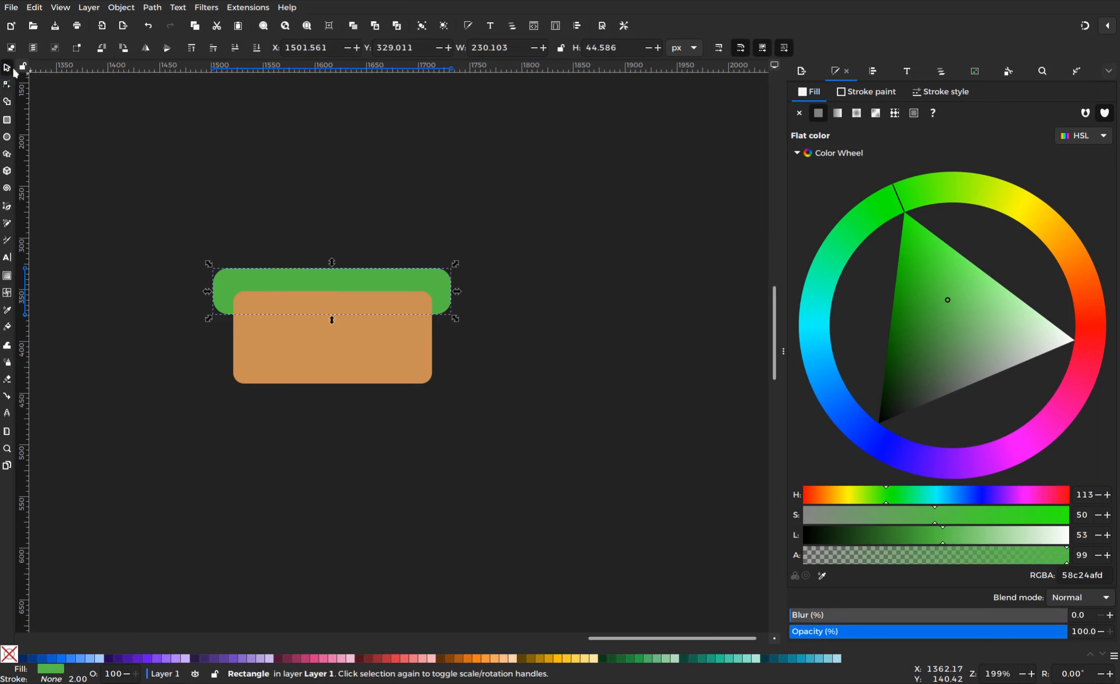
pyautogui.click(191, 47)
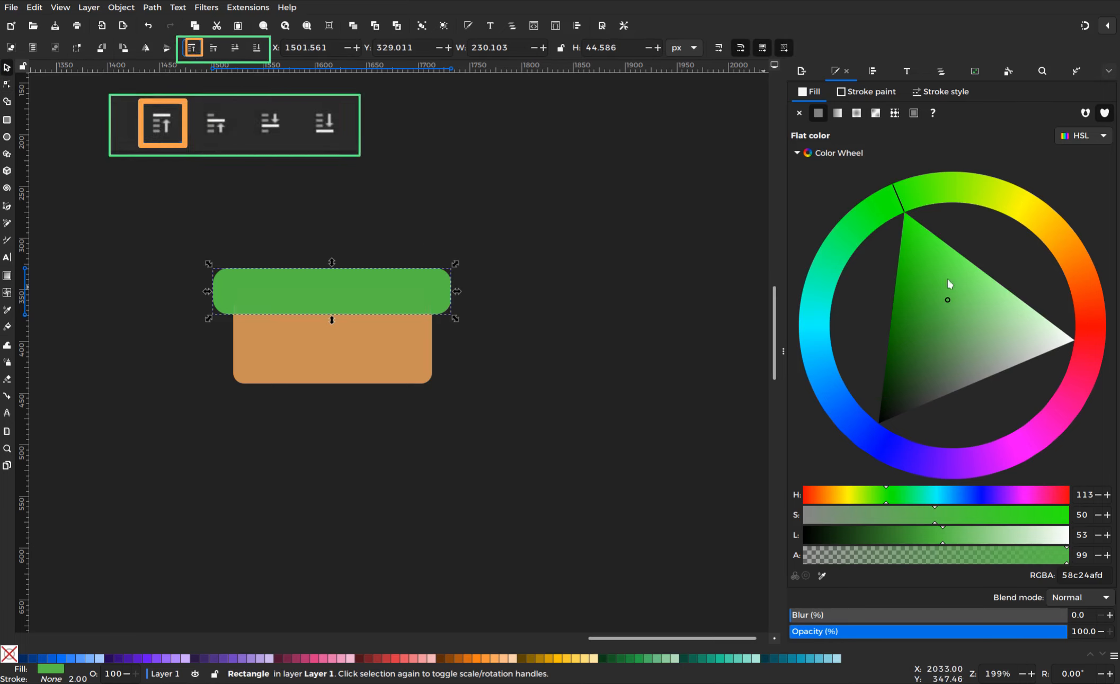
pyautogui.click(955, 307)
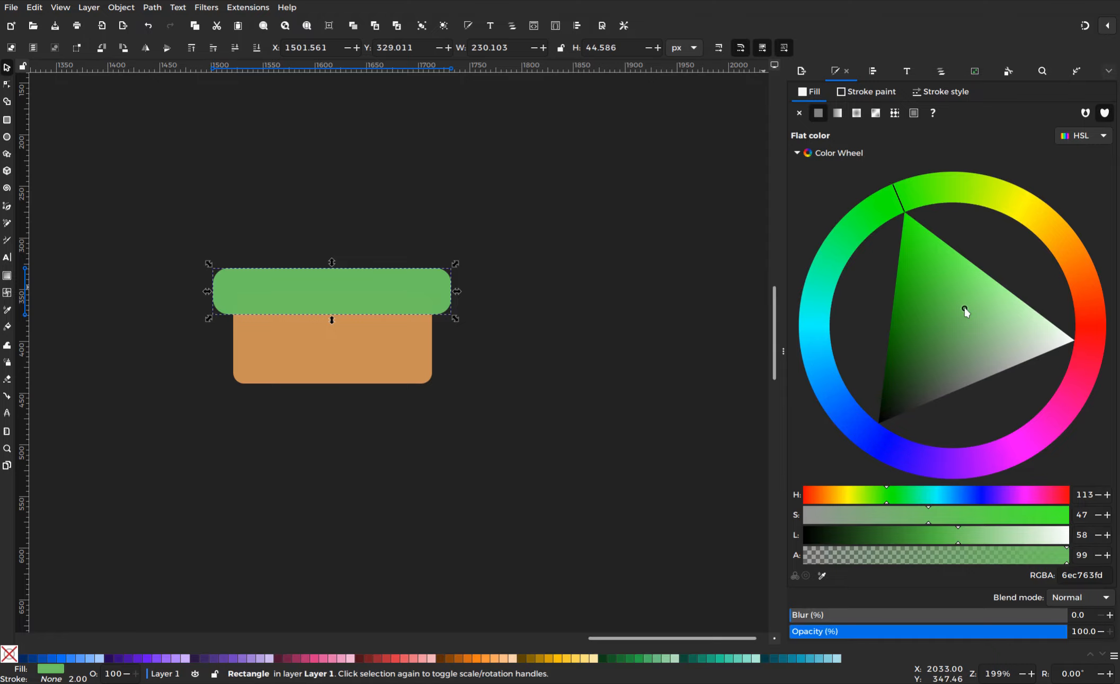
pyautogui.click(452, 436)
# Draw a sharp-cornered square at the upper left and place a duplicate beside it
pyautogui.moveTo(487, 427); pyautogui.dragTo(304, 310)
pyautogui.click(205, 213)
pyautogui.press('r')
pyautogui.moveTo(96, 140)
pyautogui.mouseDown()
pyautogui.moveTo(172, 215)
pyautogui.moveTo(216, 207)
pyautogui.moveTo(192, 207)
pyautogui.mouseUp()
pyautogui.click(465, 47)
pyautogui.press('s')
pyautogui.rightClick(160, 169)
pyautogui.click(180, 231)
pyautogui.moveTo(989, 327); pyautogui.dragTo(961, 354)
# Duplicate the squares into a row of four and stack copied rows beneath it
pyautogui.keyDown('shift'); pyautogui.click(141, 199); pyautogui.keyUp('shift')
pyautogui.rightClick(140, 199)
pyautogui.click(139, 261)
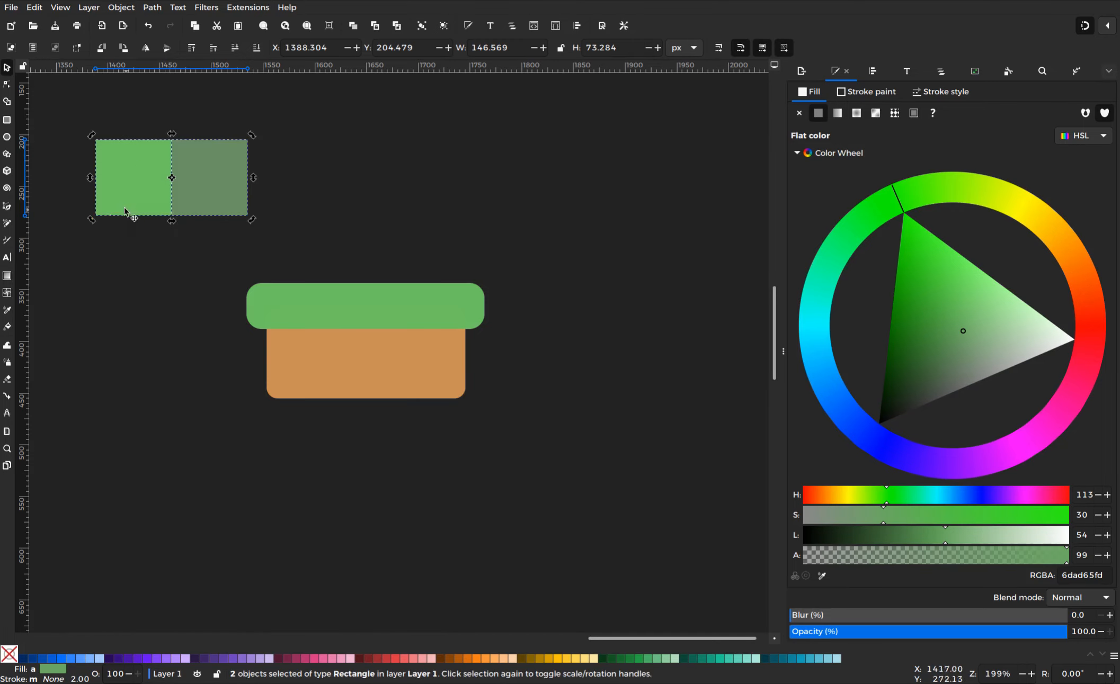
pyautogui.moveTo(155, 199); pyautogui.dragTo(306, 198)
pyautogui.moveTo(75, 115); pyautogui.dragTo(424, 238)
pyautogui.moveTo(367, 178); pyautogui.dragTo(403, 152)
pyautogui.rightClick(403, 152)
pyautogui.click(400, 214)
pyautogui.moveTo(142, 170); pyautogui.dragTo(142, 245)
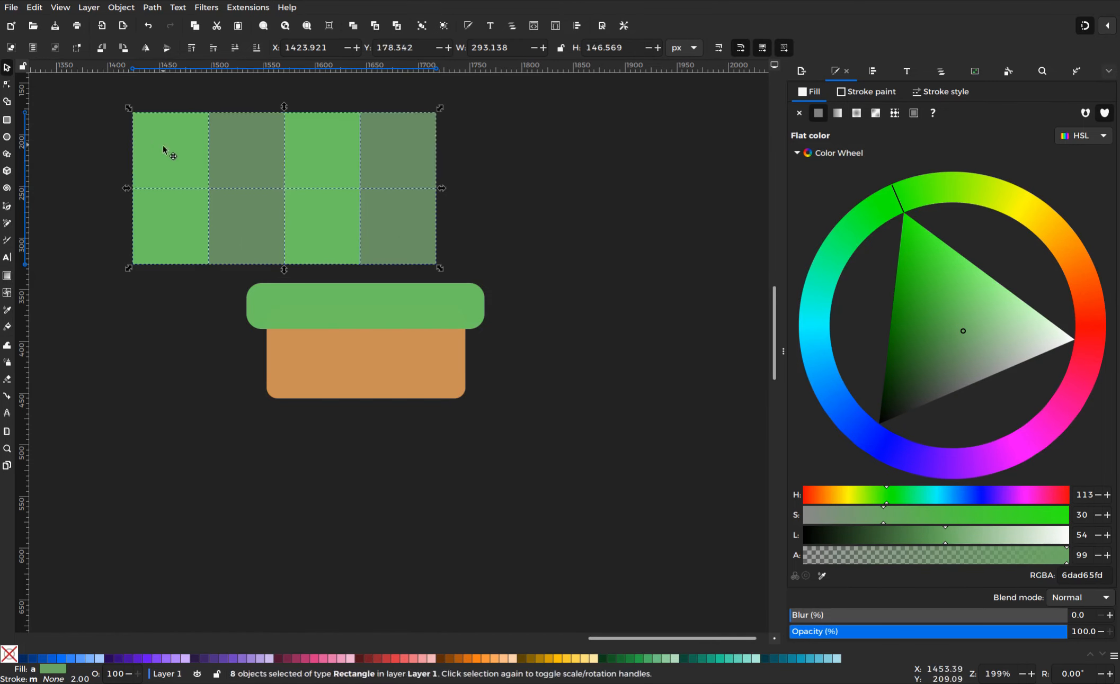
pyautogui.moveTo(160, 144); pyautogui.dragTo(90, 122)
pyautogui.moveTo(89, 156); pyautogui.dragTo(90, 275)
# Delete the extra bottom row, leaving a four-by-three grid of squares selected
pyautogui.click(108, 357)
pyautogui.keyDown('shift'); pyautogui.click(157, 364); pyautogui.keyUp('shift')
pyautogui.keyDown('shift'); pyautogui.click(251, 363); pyautogui.keyUp('shift')
pyautogui.keyDown('shift'); pyautogui.click(327, 360); pyautogui.keyUp('shift')
pyautogui.press('Delete')
pyautogui.moveTo(421, 89); pyautogui.dragTo(48, 333)
pyautogui.moveTo(175, 180); pyautogui.dragTo(173, 328)
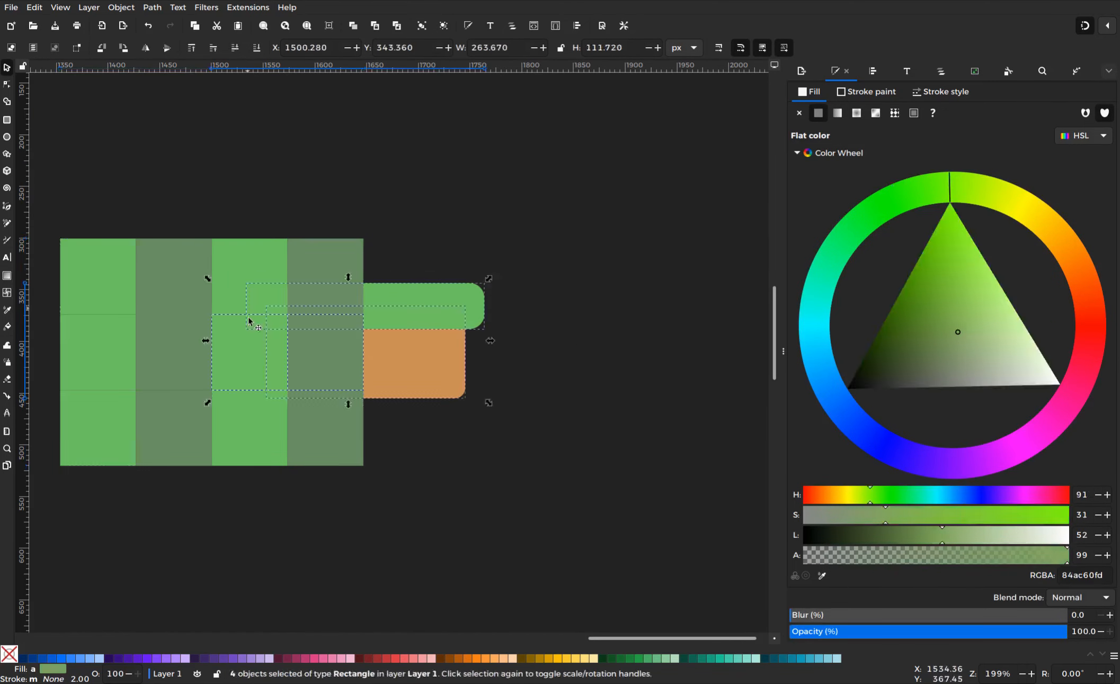
pyautogui.moveTo(418, 339); pyautogui.dragTo(618, 255)
# Remove the squares' fill and give them a white 0.5 px outline
pyautogui.click(799, 113)
pyautogui.click(866, 92)
pyautogui.click(819, 113)
pyautogui.click(940, 92)
pyautogui.doubleClick(847, 115)
pyautogui.write('1')
pyautogui.press('Return')
pyautogui.tripleClick(861, 114)
pyautogui.write('.5')
pyautogui.press('Return')
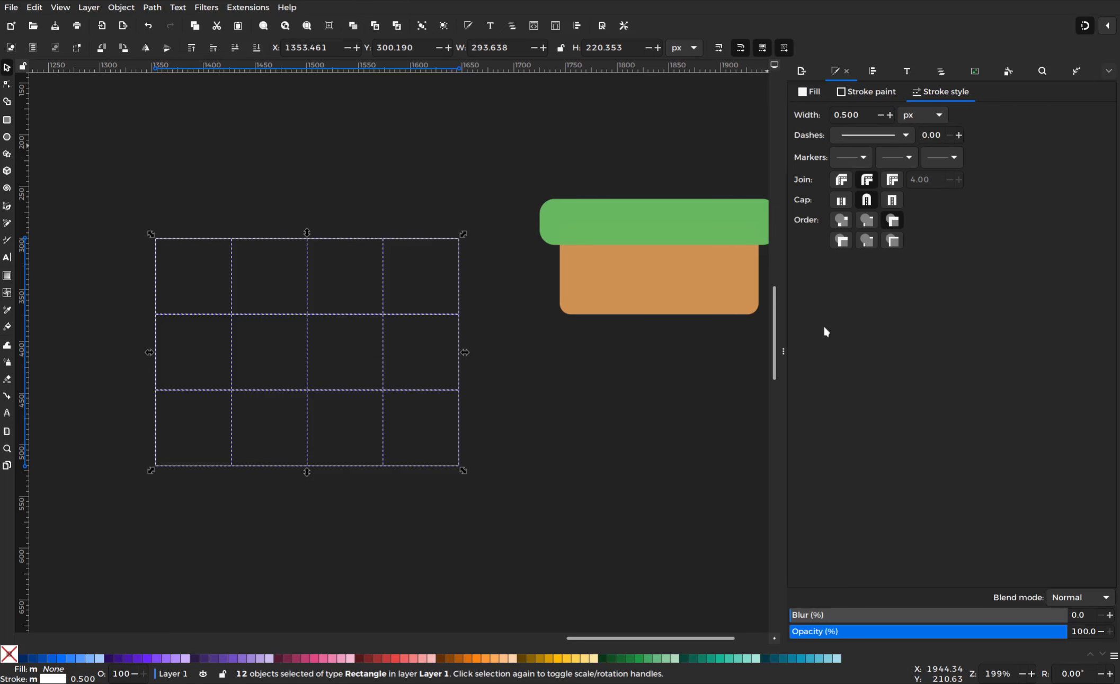
# Group the twelve outlined squares together
pyautogui.rightClick(379, 318)
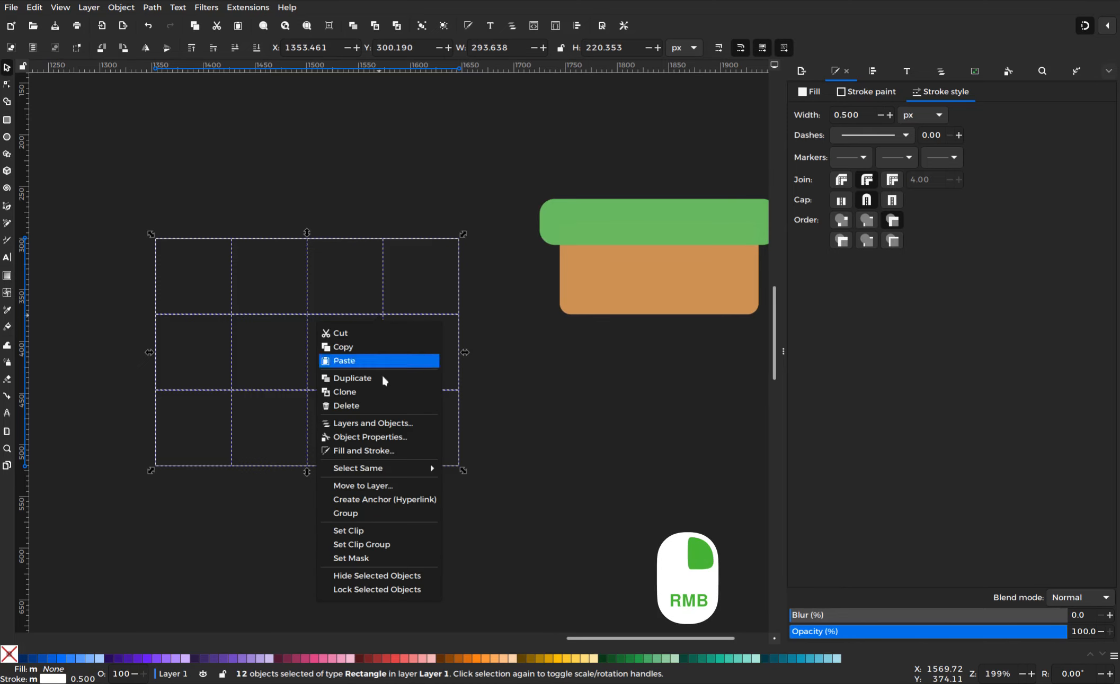
pyautogui.click(366, 514)
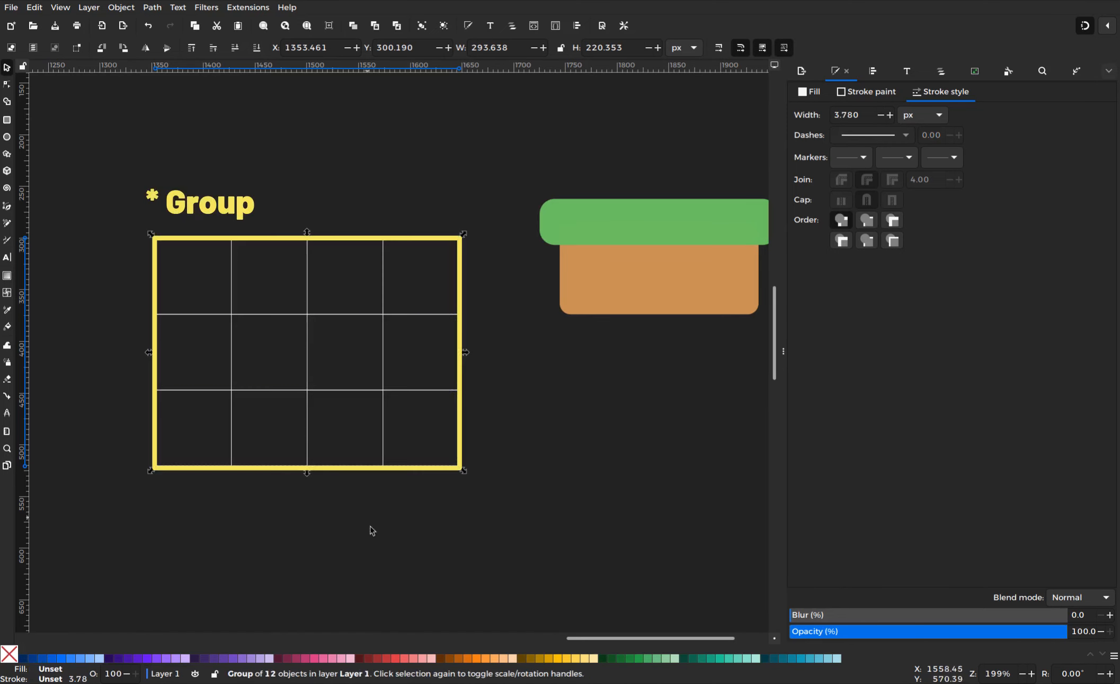
pyautogui.click(371, 542)
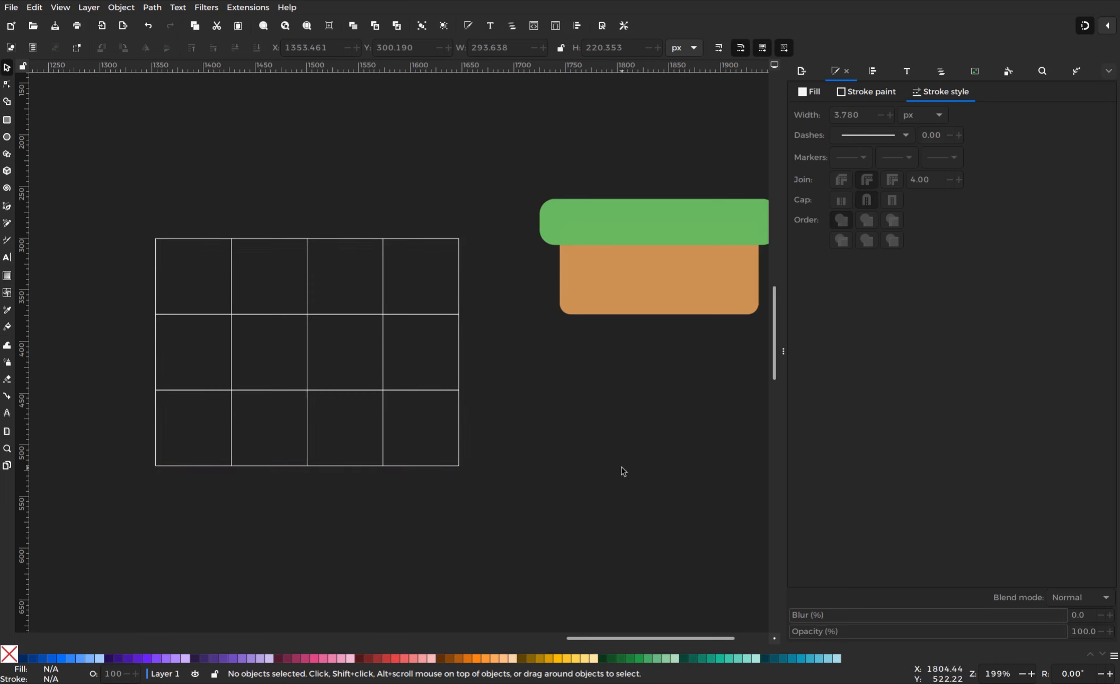
# Drag the green bar and orange block onto the grid's upper-left rows, then reselect both
pyautogui.click(622, 224)
pyautogui.keyDown('shift'); pyautogui.click(639, 283); pyautogui.keyUp('shift')
pyautogui.moveTo(581, 227); pyautogui.dragTo(188, 285)
pyautogui.click(200, 183)
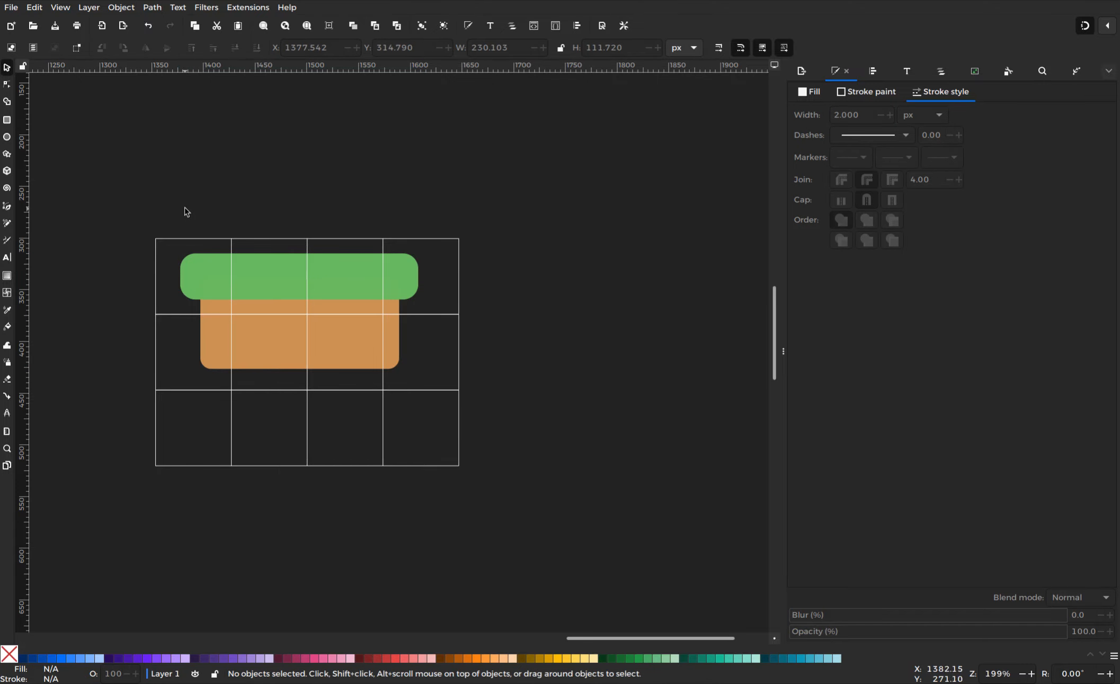
pyautogui.click(330, 293)
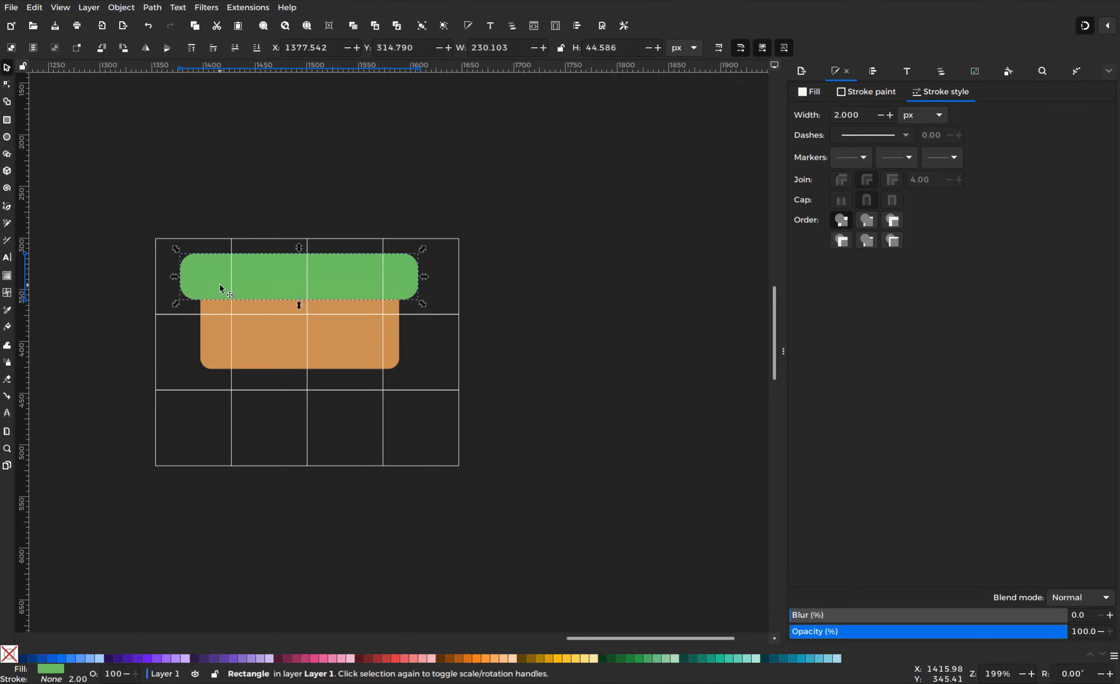
pyautogui.keyDown('shift'); pyautogui.click(371, 355); pyautogui.keyUp('shift')
# Stamp a copy of the tile and grid while moving it to the lower right
pyautogui.moveTo(492, 476); pyautogui.dragTo(147, 217)
pyautogui.moveTo(246, 289); pyautogui.dragTo(492, 364)
pyautogui.press('space')
# With Shape Builder, merge the fragments in the left two grid columns into one piece
pyautogui.press('x')
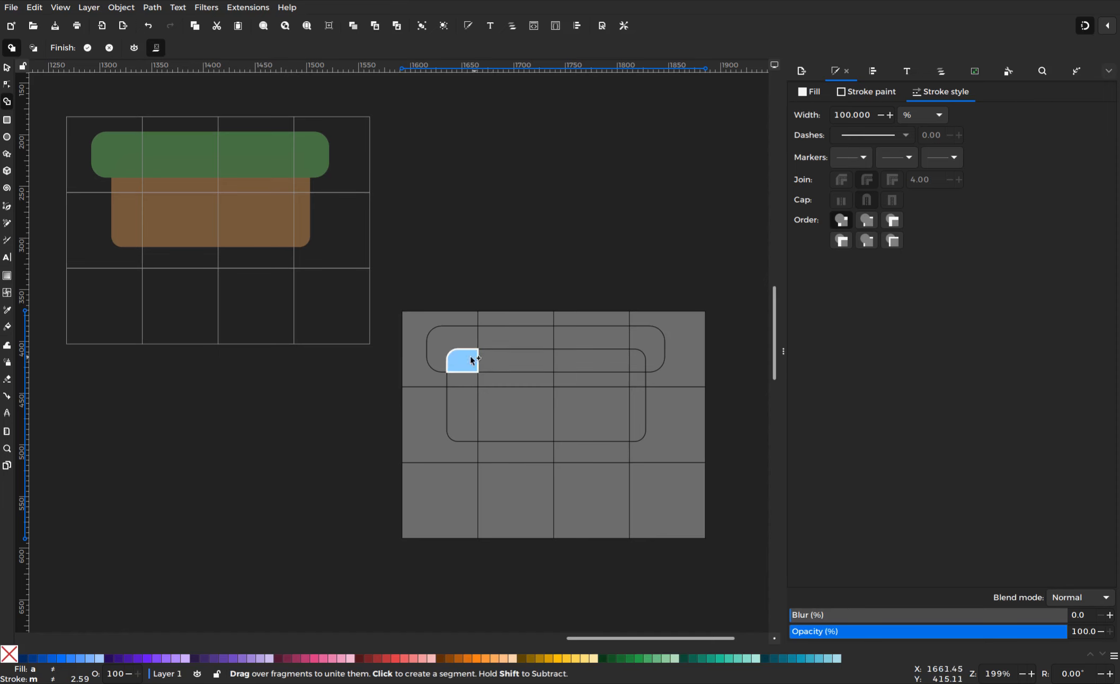
pyautogui.moveTo(464, 364); pyautogui.dragTo(442, 352)
pyautogui.click(455, 378)
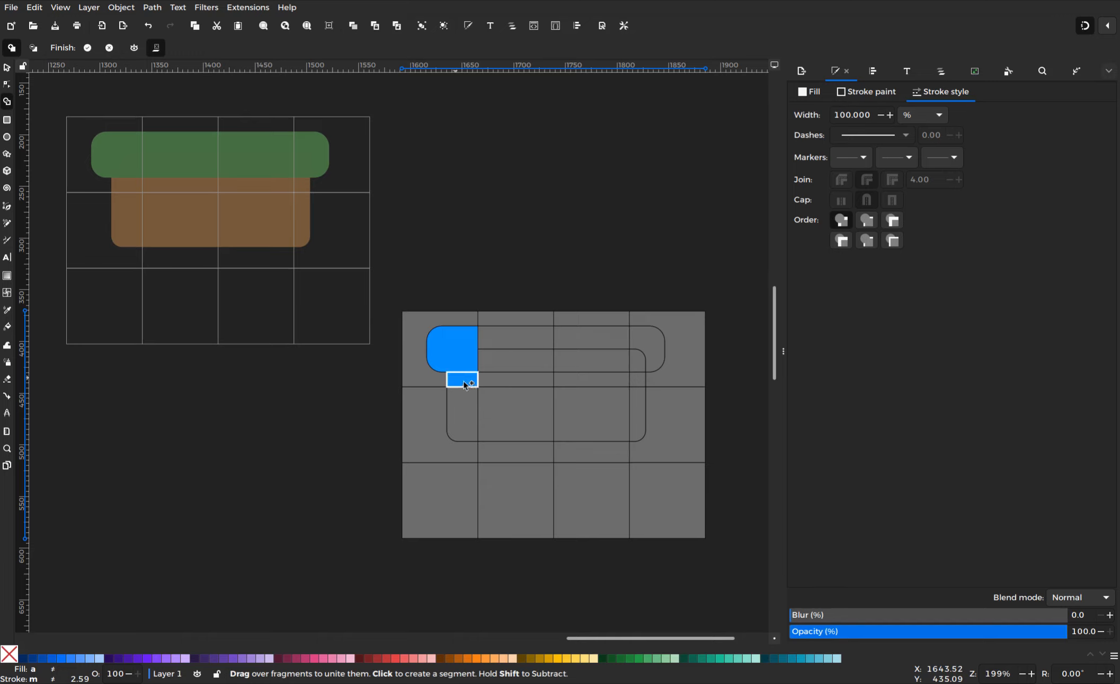
pyautogui.click(456, 422)
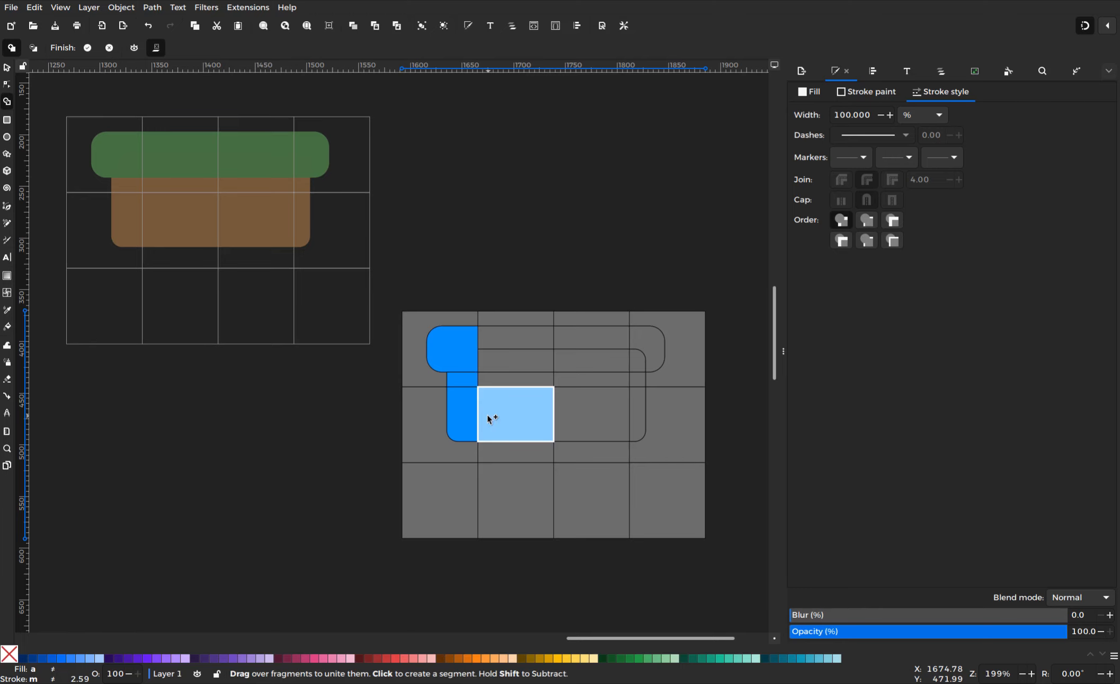
pyautogui.click(488, 419)
pyautogui.click(508, 383)
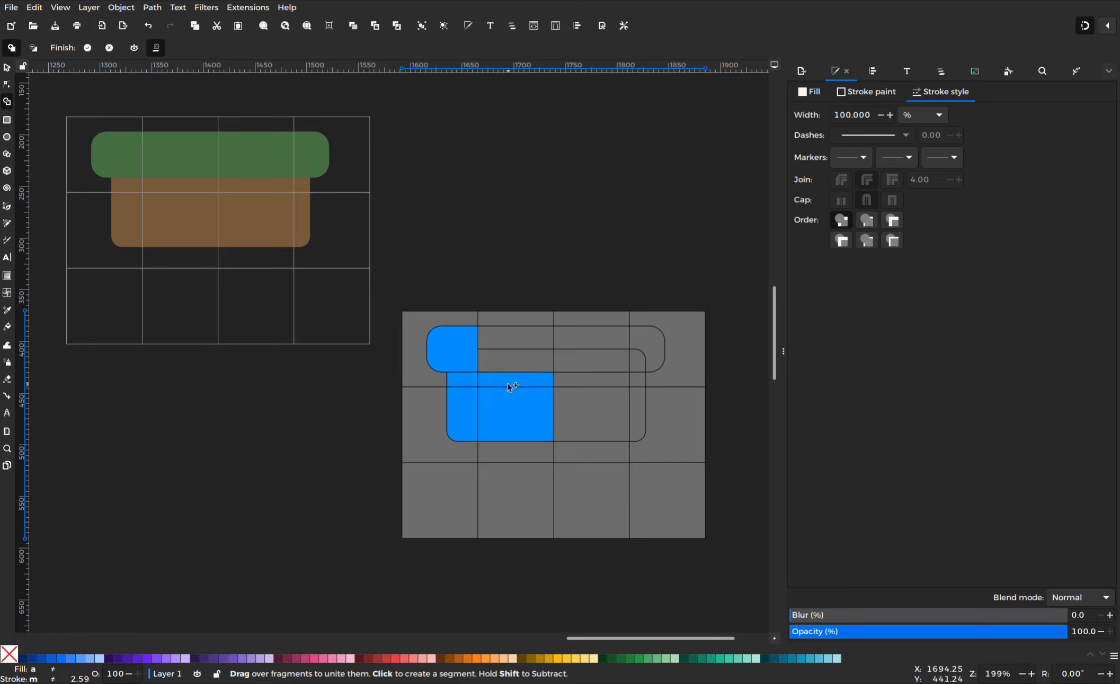
pyautogui.click(515, 363)
pyautogui.click(522, 345)
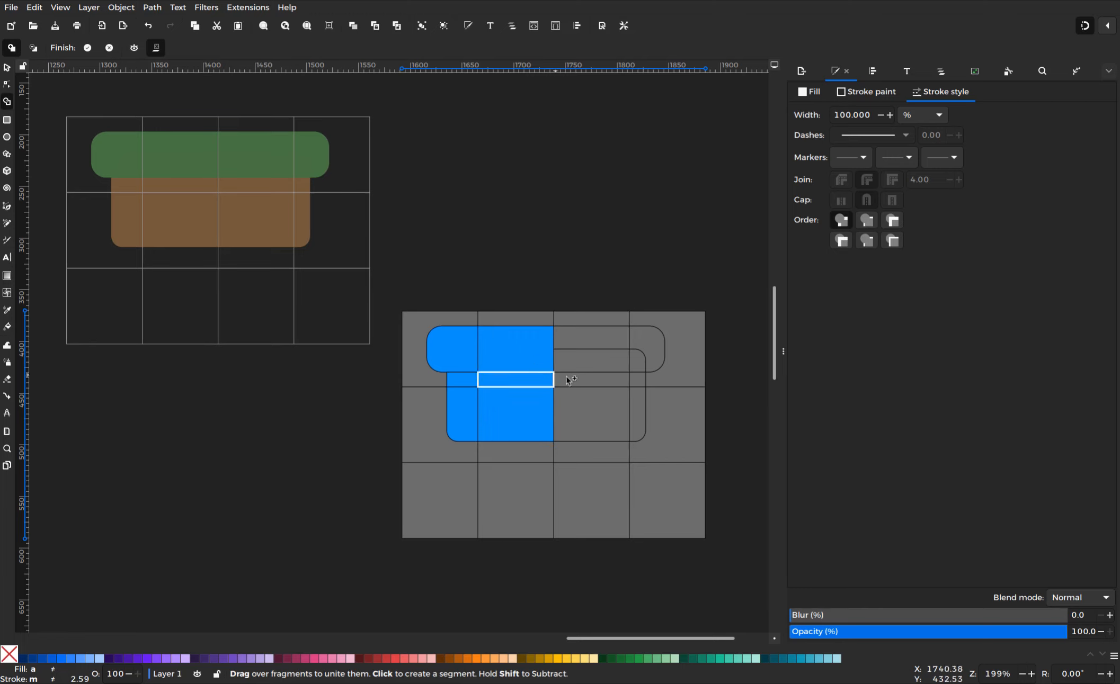
pyautogui.press('Return')
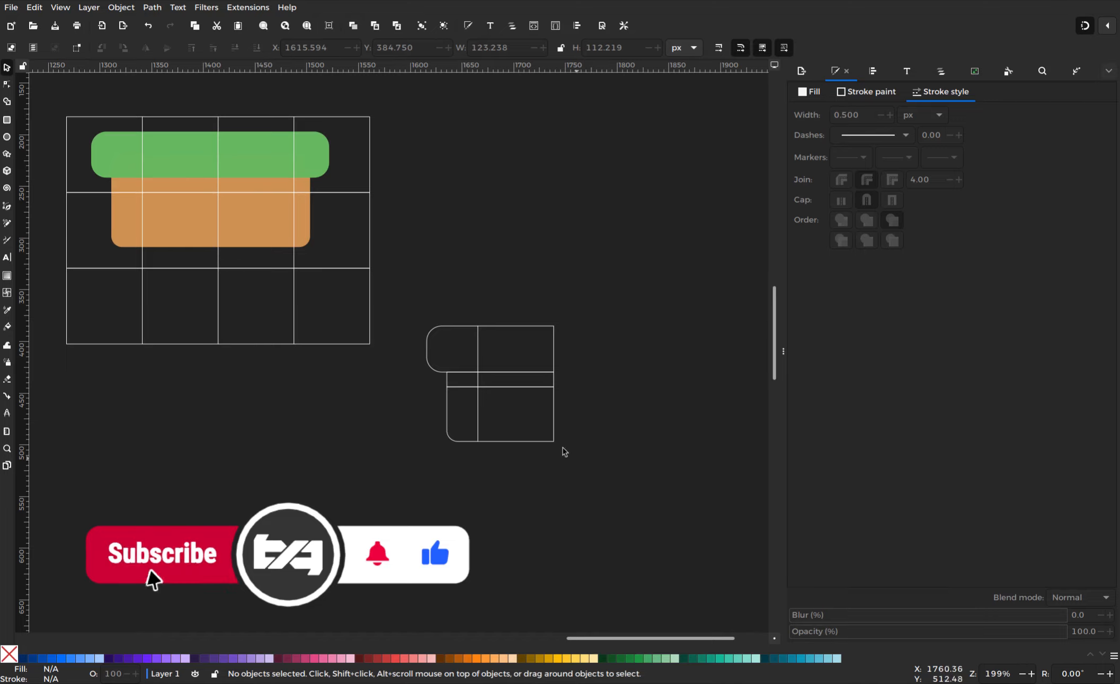
# Fill the four lower and strip pieces with the dirt's orange using the Dropper
pyautogui.click(542, 441)
pyautogui.keyDown('shift'); pyautogui.click(466, 442); pyautogui.keyUp('shift')
pyautogui.keyDown('shift'); pyautogui.click(551, 377); pyautogui.keyUp('shift')
pyautogui.keyDown('shift'); pyautogui.click(451, 383); pyautogui.keyUp('shift')
pyautogui.press('d')
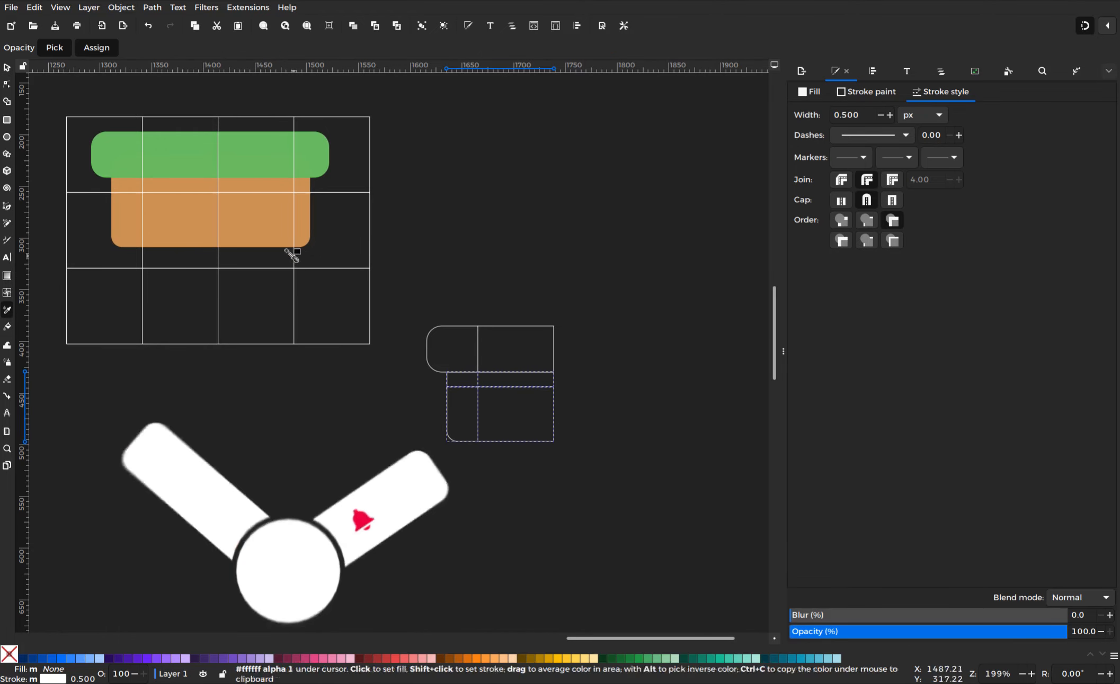
pyautogui.click(267, 238)
pyautogui.press('s')
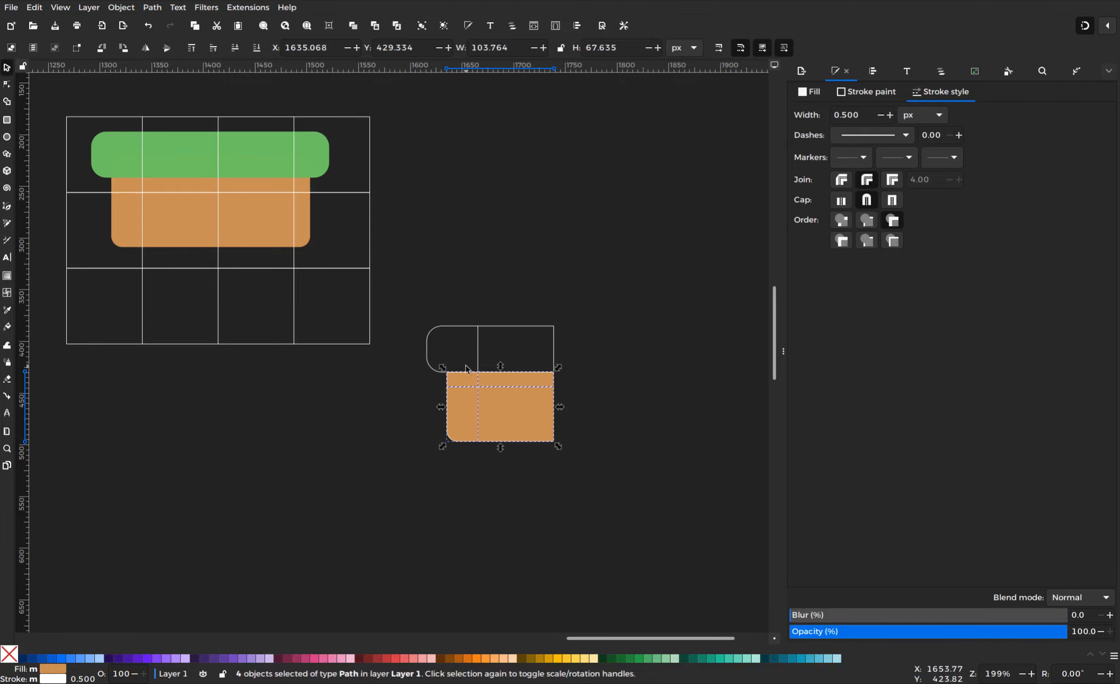
# Fill both top pieces with the grass green picked from the canvas
pyautogui.click(456, 326)
pyautogui.keyDown('shift'); pyautogui.click(498, 325); pyautogui.keyUp('shift')
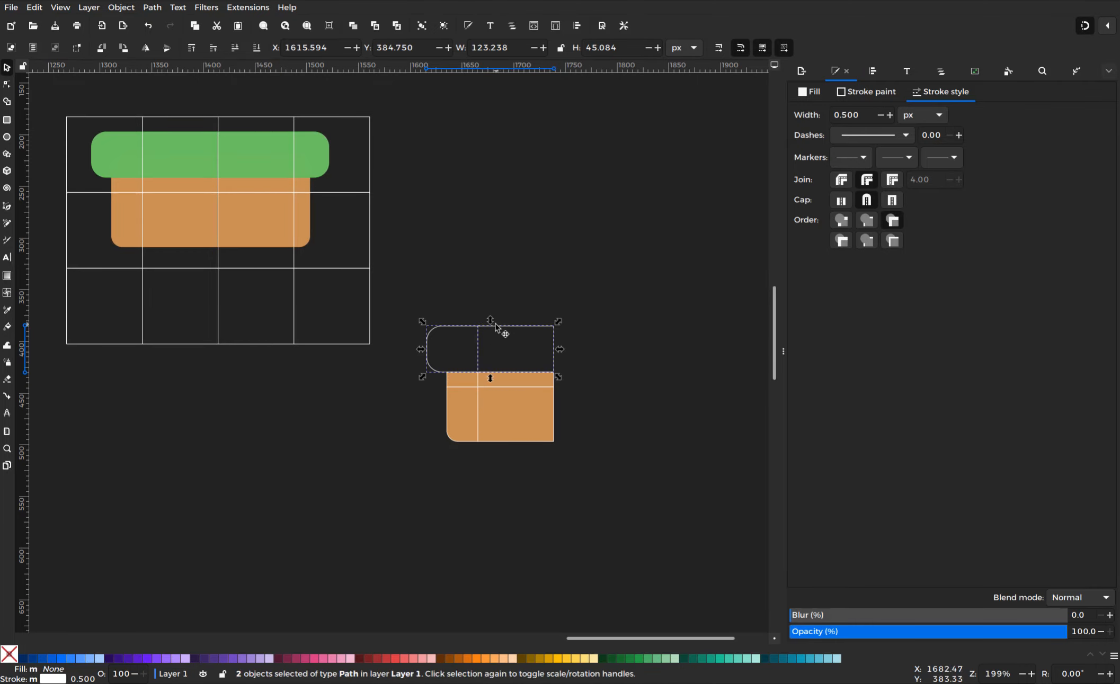
pyautogui.press('d')
pyautogui.click(314, 161)
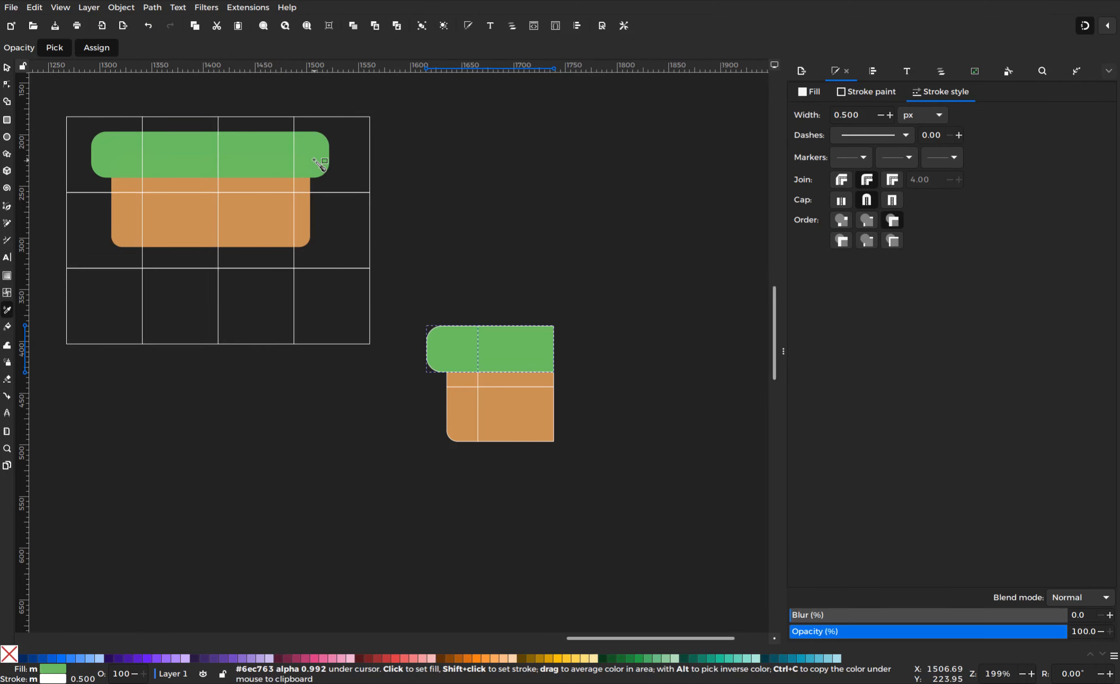
pyautogui.press('s')
# Remove outlines from all six pieces and pull the dirt fill and side pieces apart
pyautogui.moveTo(414, 304); pyautogui.dragTo(579, 455)
pyautogui.keyDown('shift'); pyautogui.click(9, 654); pyautogui.keyUp('shift')
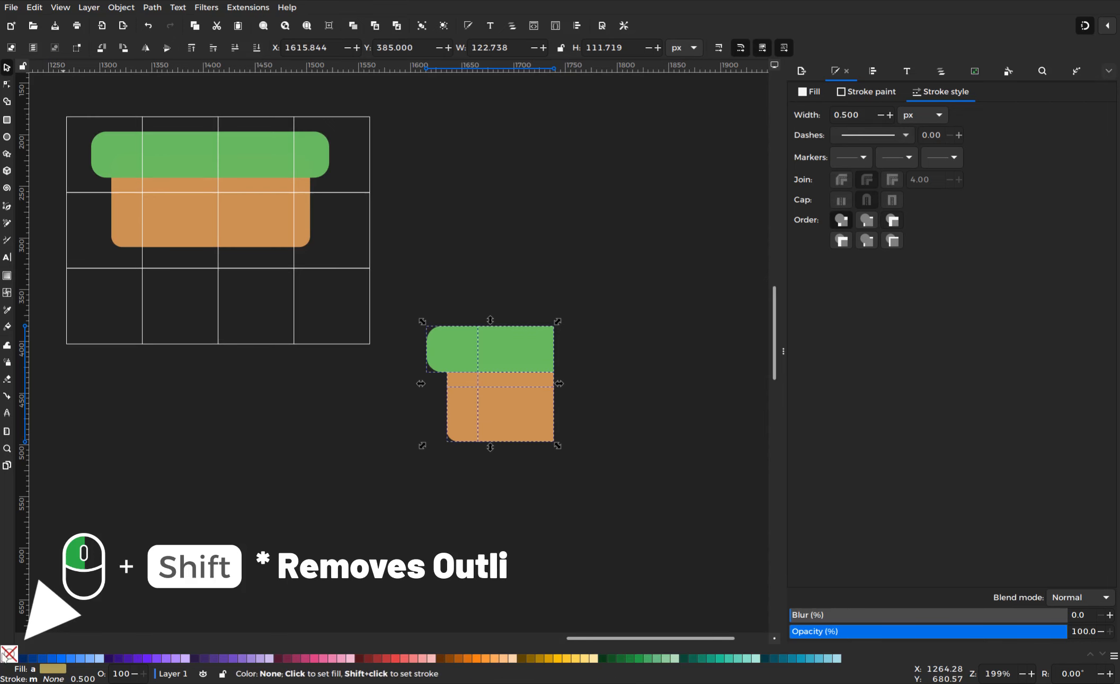
pyautogui.click(535, 416)
pyautogui.moveTo(586, 506); pyautogui.dragTo(592, 514)
pyautogui.moveTo(473, 420); pyautogui.dragTo(442, 507)
# Group the green top piece with its dirt strip and move it right
pyautogui.moveTo(473, 299); pyautogui.dragTo(473, 299)
pyautogui.rightClick(492, 331)
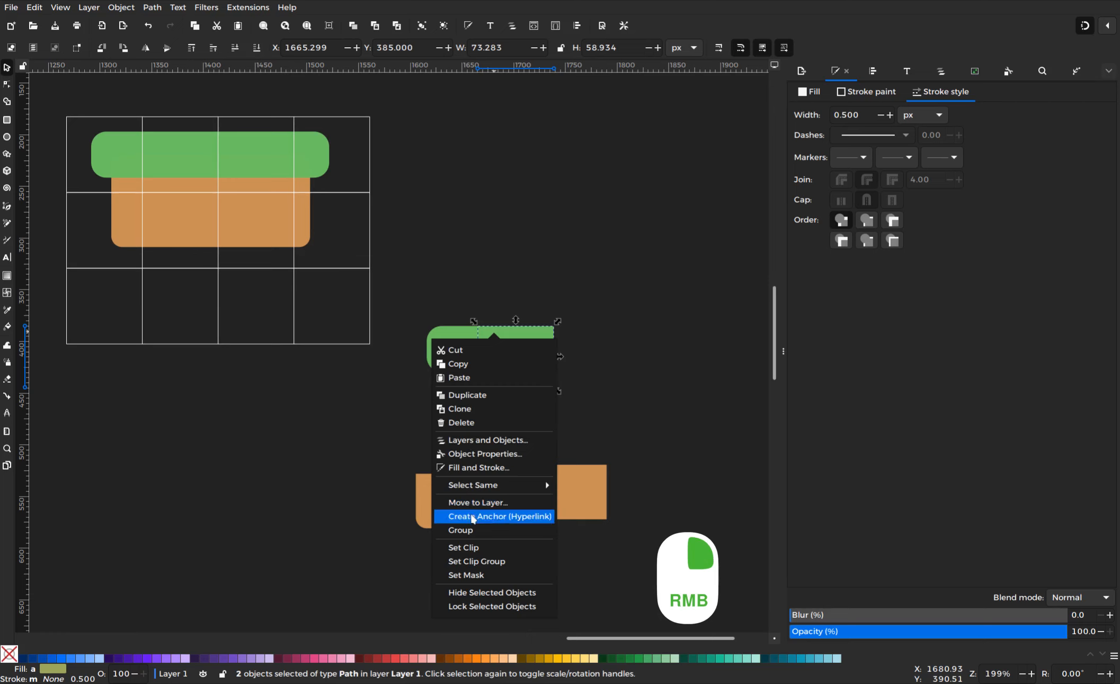
pyautogui.click(477, 530)
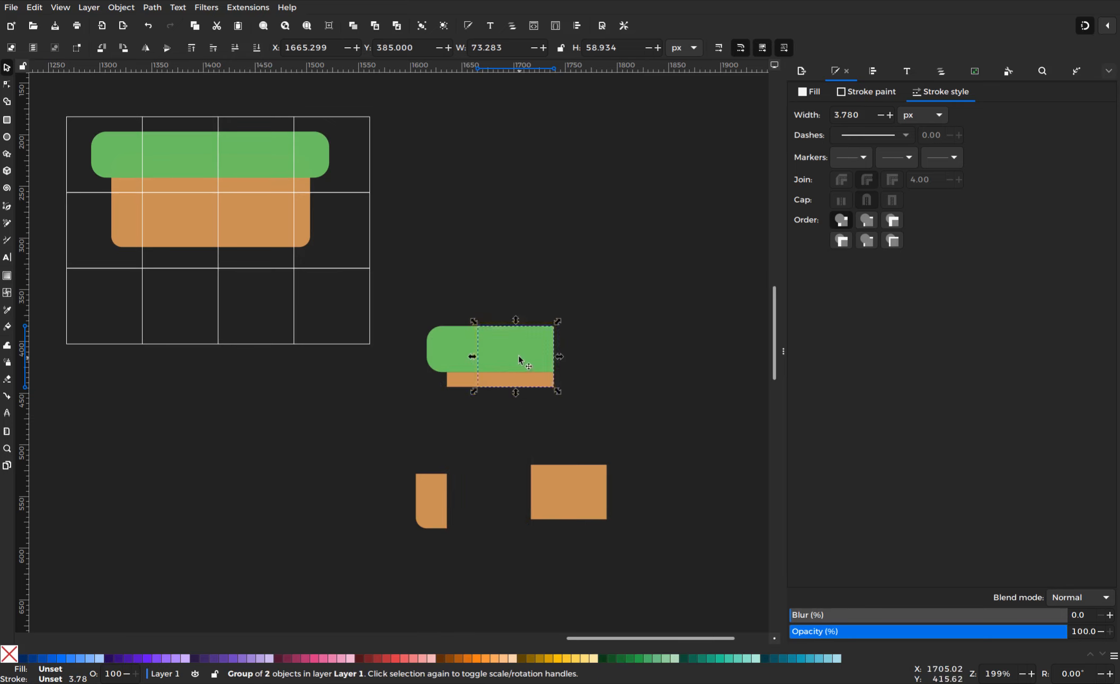
pyautogui.moveTo(519, 357); pyautogui.dragTo(558, 350)
# Group the green corner piece with its dirt strip and shift it down slightly
pyautogui.moveTo(482, 414); pyautogui.dragTo(421, 306)
pyautogui.rightClick(445, 348)
pyautogui.click(424, 542)
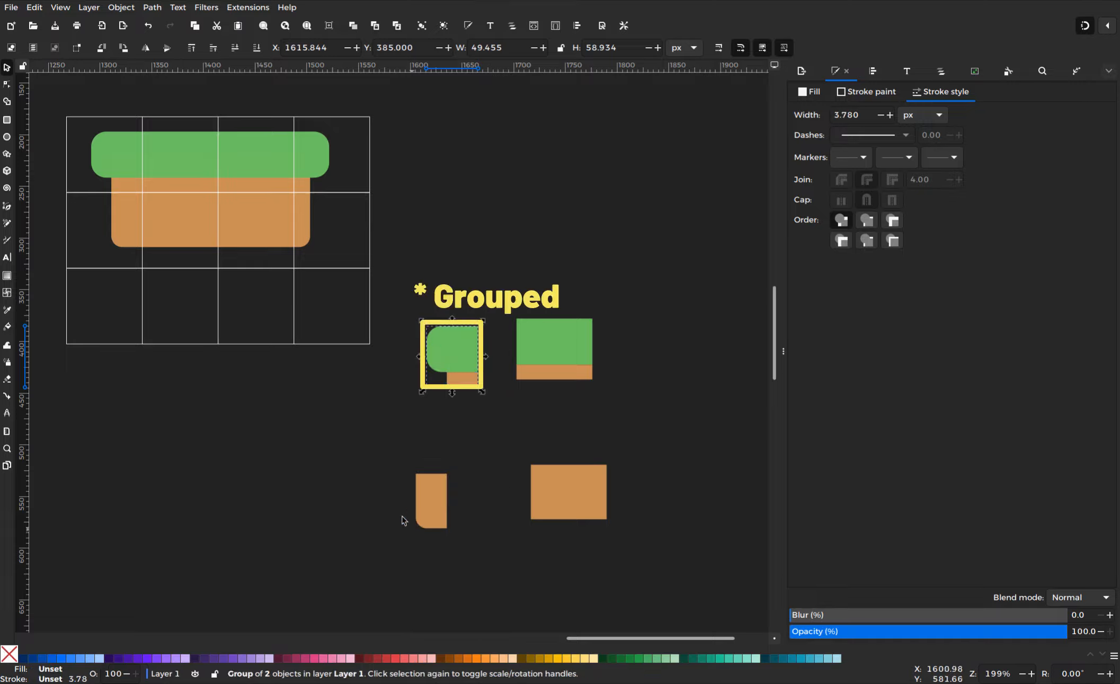
pyautogui.click(374, 469)
pyautogui.moveTo(467, 382); pyautogui.dragTo(461, 421)
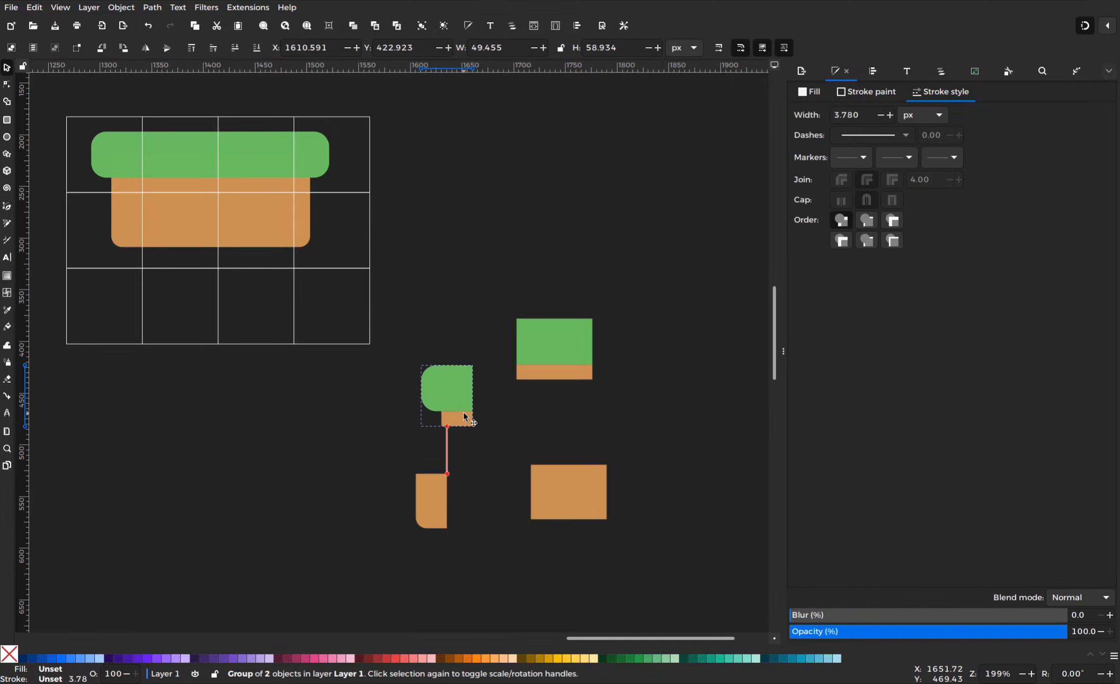
pyautogui.doubleClick(354, 195)
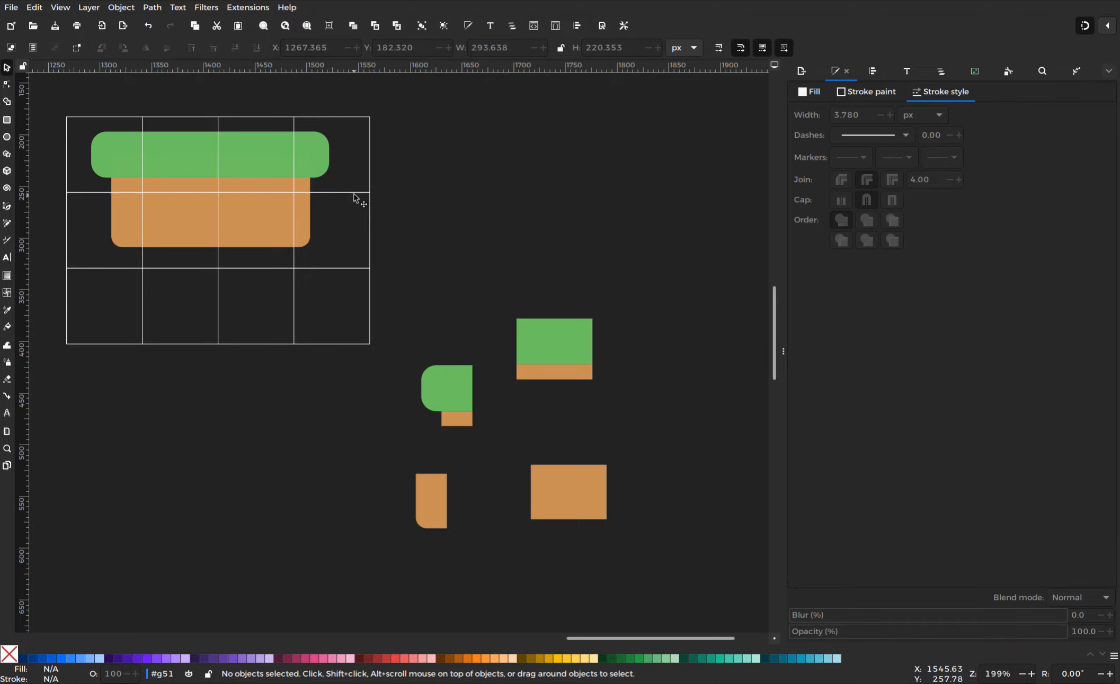
# Copy one grid cell square and stamp four copies in a row below the grid
pyautogui.click(353, 194)
pyautogui.rightClick(353, 194)
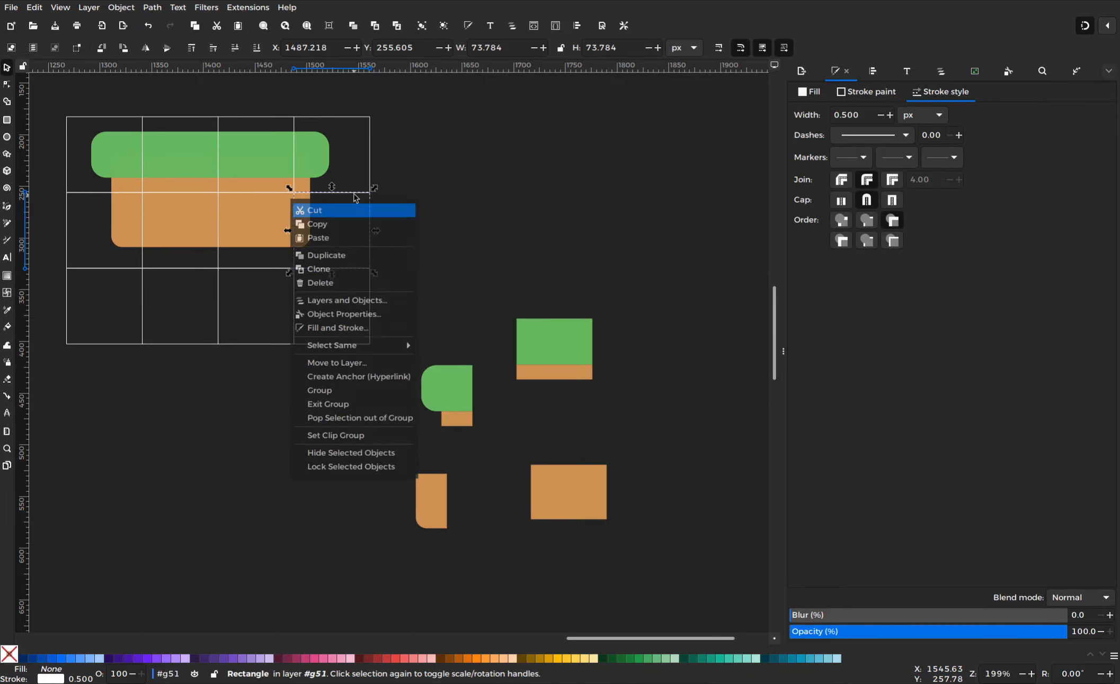
pyautogui.click(360, 230)
pyautogui.click(538, 230)
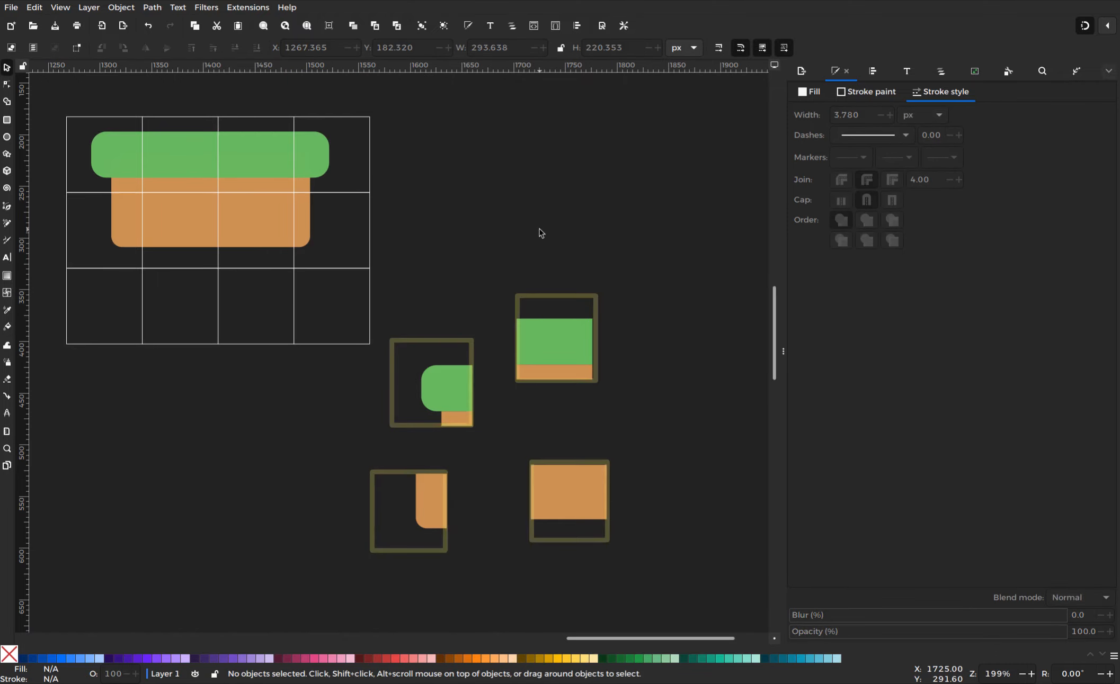
pyautogui.rightClick(539, 230)
pyautogui.click(558, 247)
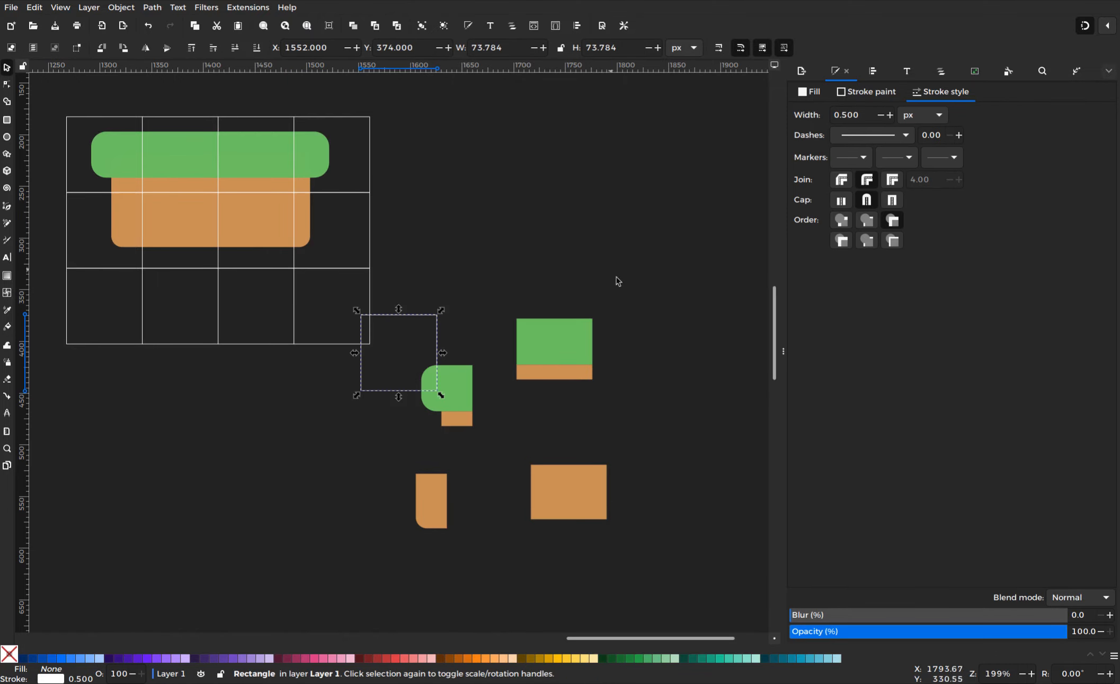
pyautogui.moveTo(395, 393)
pyautogui.mouseDown()
pyautogui.moveTo(327, 465)
pyautogui.moveTo(208, 510)
pyautogui.moveTo(125, 522)
pyautogui.moveTo(395, 521)
pyautogui.mouseUp()
pyautogui.press('space')
pyautogui.press('space')
pyautogui.press('space')
# Space the four squares evenly and place the corner, side, top and fill tiles into them
pyautogui.moveTo(87, 401); pyautogui.dragTo(462, 524)
pyautogui.hotkey('ctrl', 'shift', 'a')
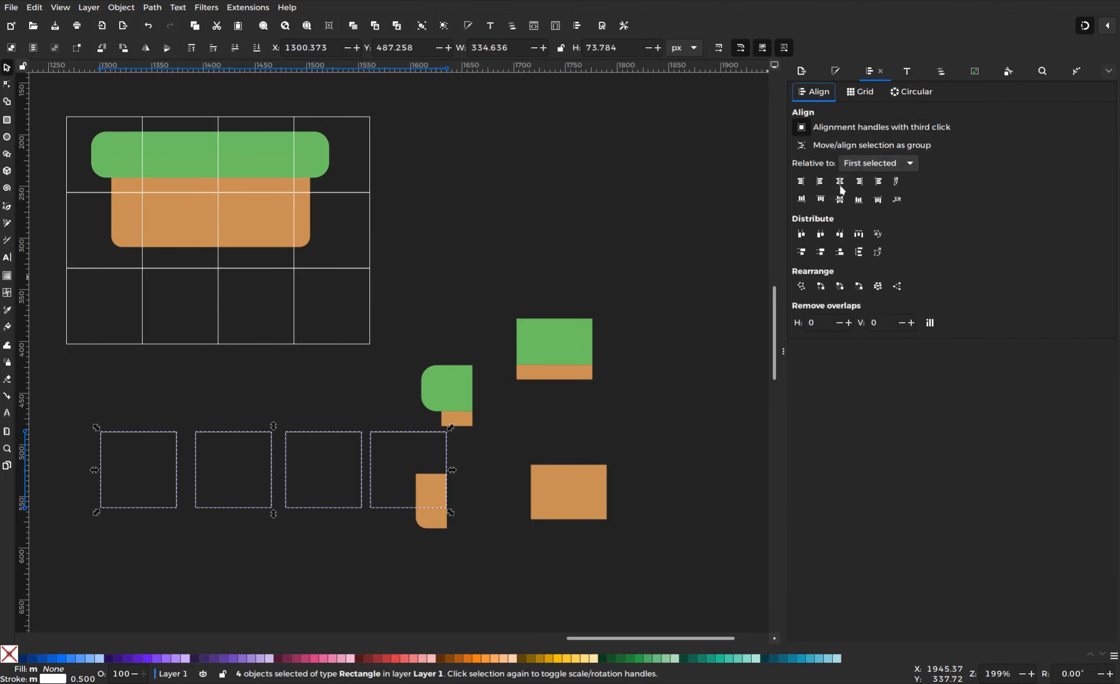
pyautogui.click(860, 236)
pyautogui.moveTo(431, 396); pyautogui.dragTo(135, 477)
pyautogui.moveTo(425, 521); pyautogui.dragTo(244, 501)
pyautogui.moveTo(583, 340); pyautogui.dragTo(347, 468)
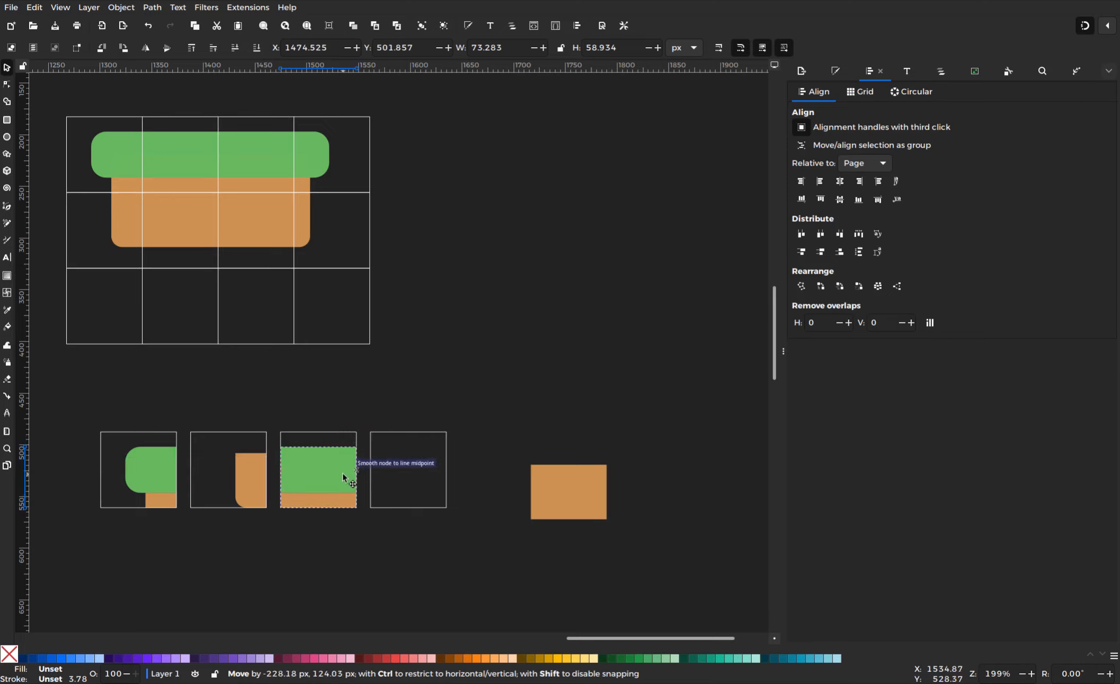
pyautogui.moveTo(568, 493); pyautogui.dragTo(408, 481)
# Group each square with its tile and move the framed row up under the grid
pyautogui.click(487, 562)
pyautogui.moveTo(516, 554); pyautogui.dragTo(359, 413)
pyautogui.hotkey('ctrl', 'g')
pyautogui.moveTo(370, 545); pyautogui.dragTo(272, 415)
pyautogui.hotkey('ctrl', 'g')
pyautogui.moveTo(291, 545); pyautogui.dragTo(188, 415)
pyautogui.hotkey('ctrl', 'g')
pyautogui.moveTo(500, 560); pyautogui.dragTo(255, 470)
pyautogui.moveTo(431, 469); pyautogui.dragTo(405, 411)
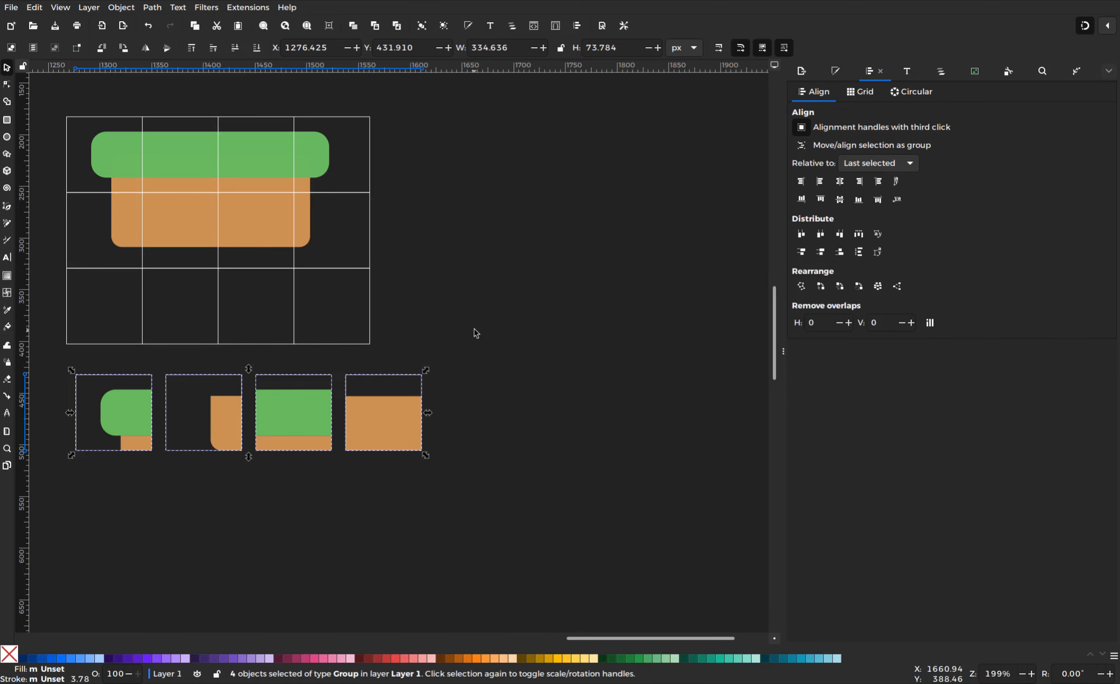
pyautogui.click(415, 313)
pyautogui.click(369, 343)
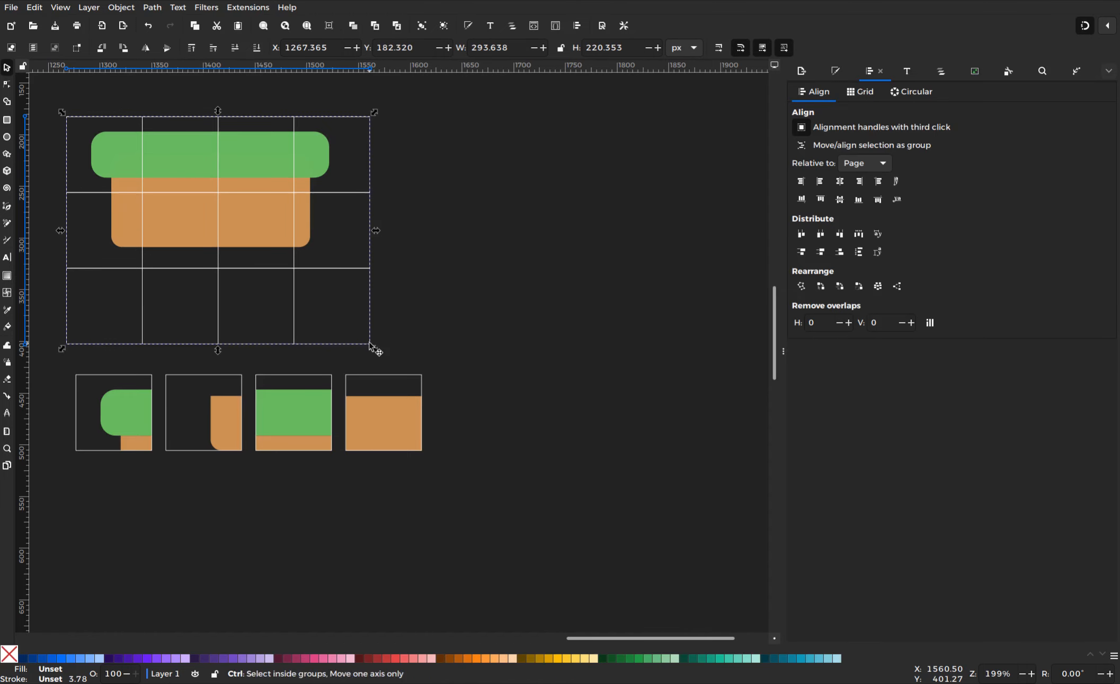
# Duplicate the tile grid beside the original, then duplicate the doubled grid to form an 8 × 6 grid
pyautogui.hotkey('ctrl', 'd')
pyautogui.moveTo(367, 342); pyautogui.dragTo(724, 408)
pyautogui.hscroll(10, 562, 407)
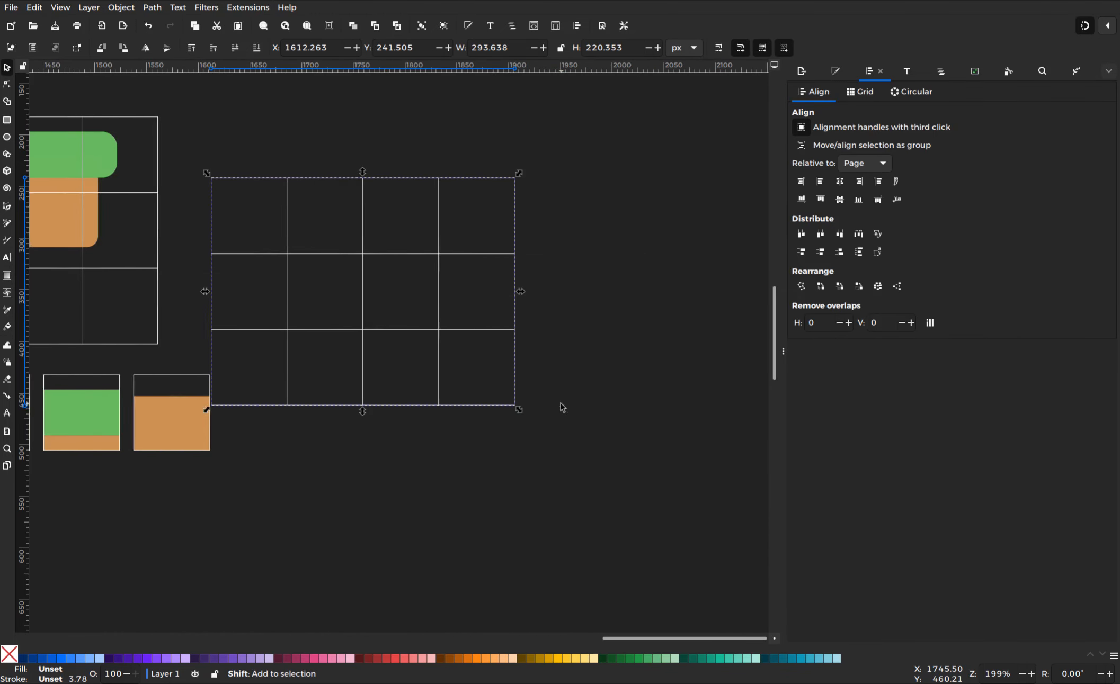
pyautogui.moveTo(430, 413); pyautogui.dragTo(637, 233)
pyautogui.keyDown('shift'); pyautogui.click(474, 235); pyautogui.keyUp('shift')
pyautogui.hscroll(4, 425, 333)
pyautogui.moveTo(425, 334); pyautogui.dragTo(413, 552)
pyautogui.hotkey('ctrl', 'd')
# Duplicate the grass corner tile and place the copy in the grid's second row
pyautogui.click(240, 133)
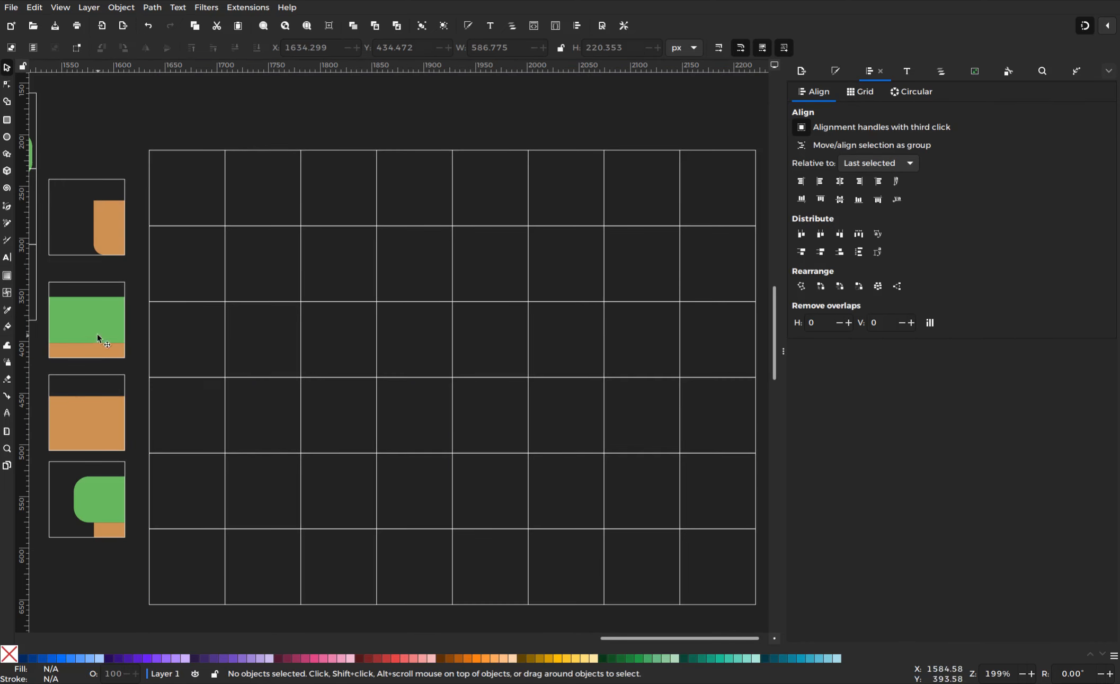
pyautogui.moveTo(91, 511)
pyautogui.mouseDown()
pyautogui.moveTo(212, 371)
pyautogui.moveTo(82, 527)
pyautogui.moveTo(91, 513)
pyautogui.mouseUp()
pyautogui.rightClick(91, 513)
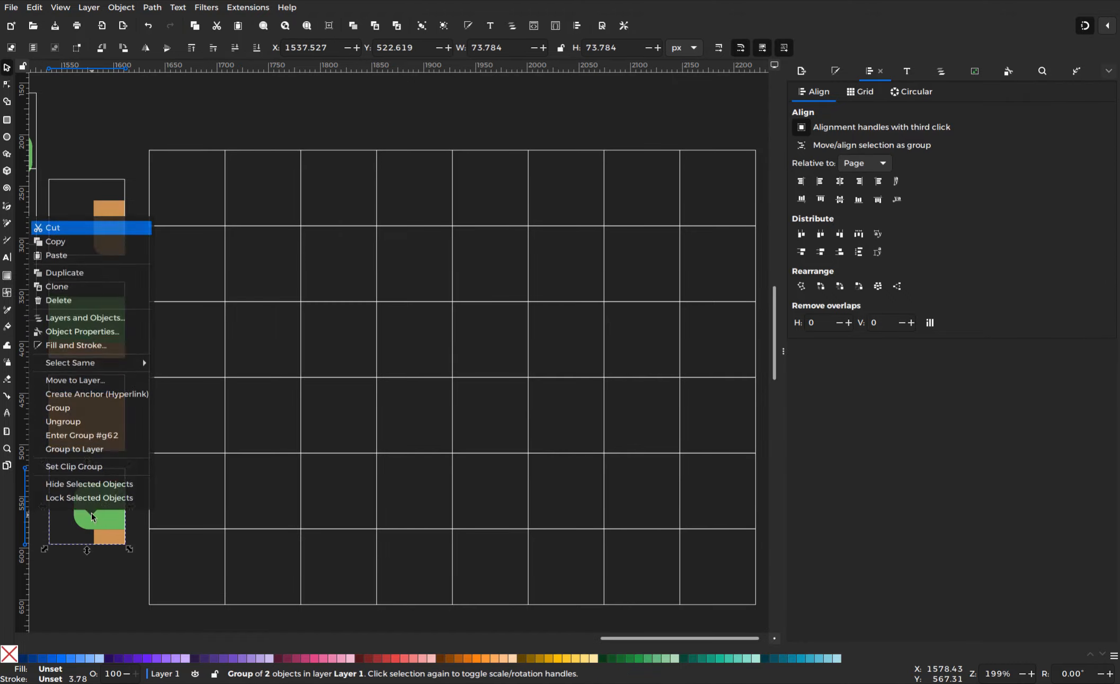
pyautogui.click(87, 272)
pyautogui.moveTo(79, 514); pyautogui.dragTo(274, 290)
# Add three grass-top tile copies across the second row beside the corner tile
pyautogui.click(106, 343)
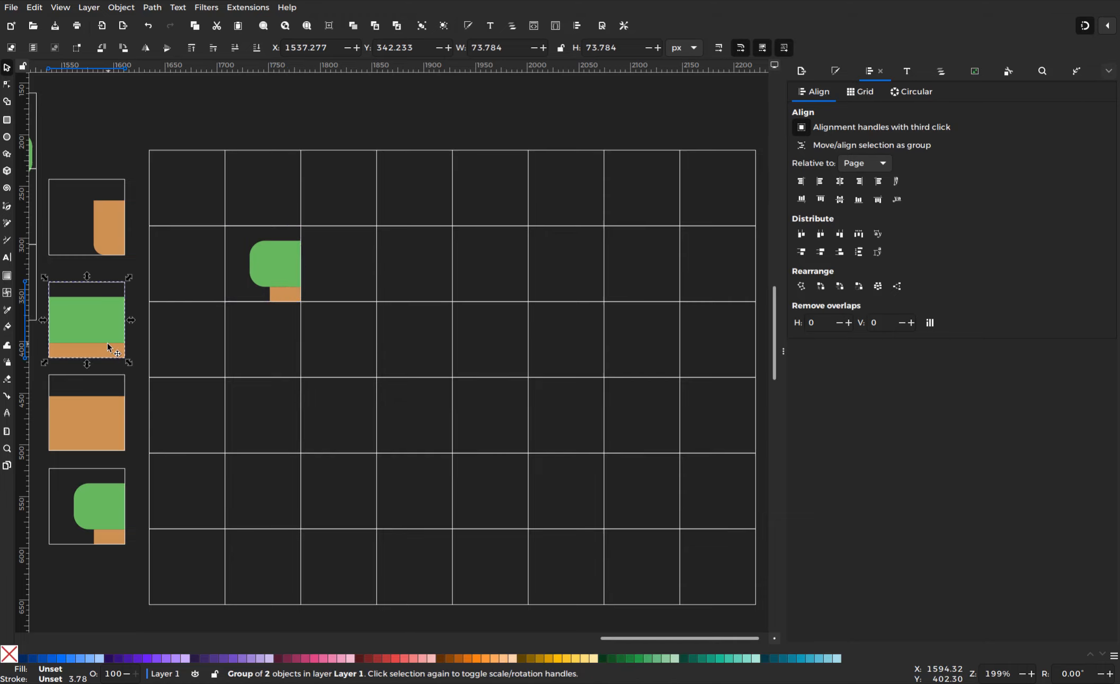
pyautogui.rightClick(106, 343)
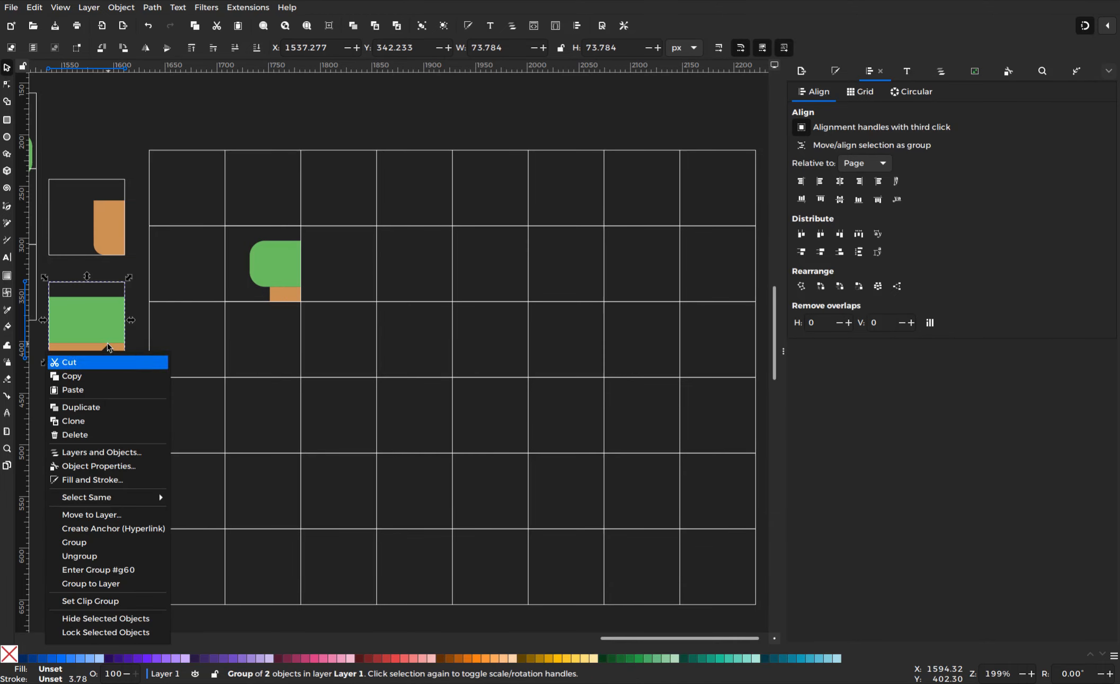
pyautogui.click(85, 407)
pyautogui.moveTo(96, 343); pyautogui.dragTo(494, 269)
pyautogui.rightClick(350, 272)
pyautogui.click(345, 338)
pyautogui.rightClick(417, 284)
pyautogui.click(418, 343)
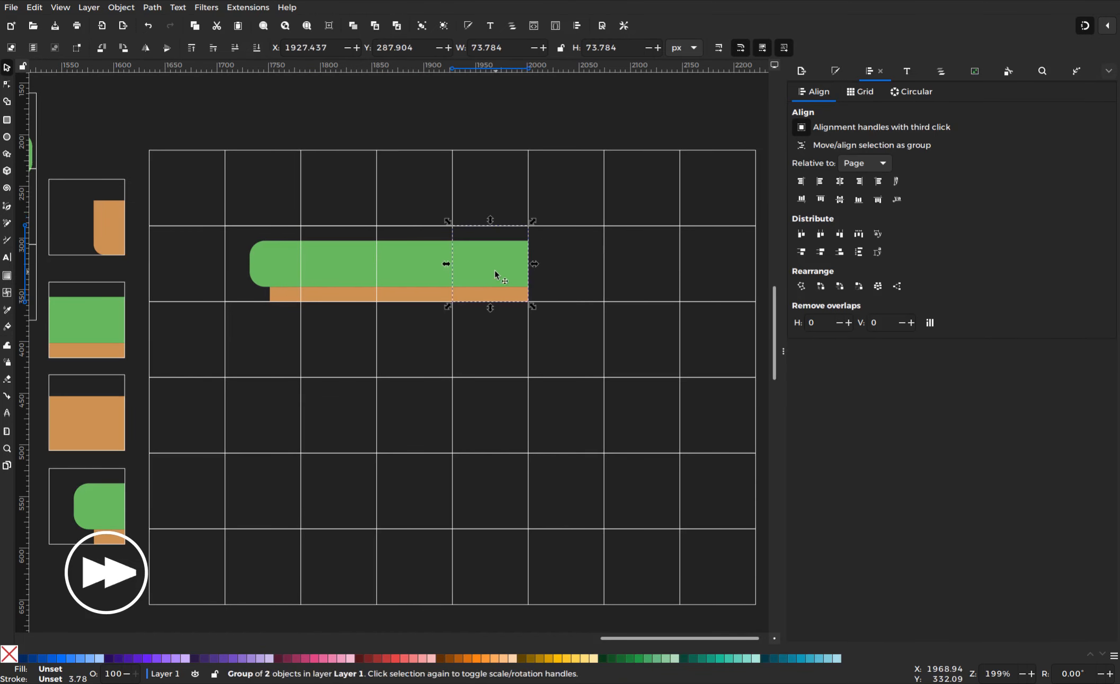
# Cap the platform's right end with a horizontally mirrored copy of the corner tile
pyautogui.rightClick(85, 513)
pyautogui.click(58, 267)
pyautogui.moveTo(94, 513); pyautogui.dragTo(583, 272)
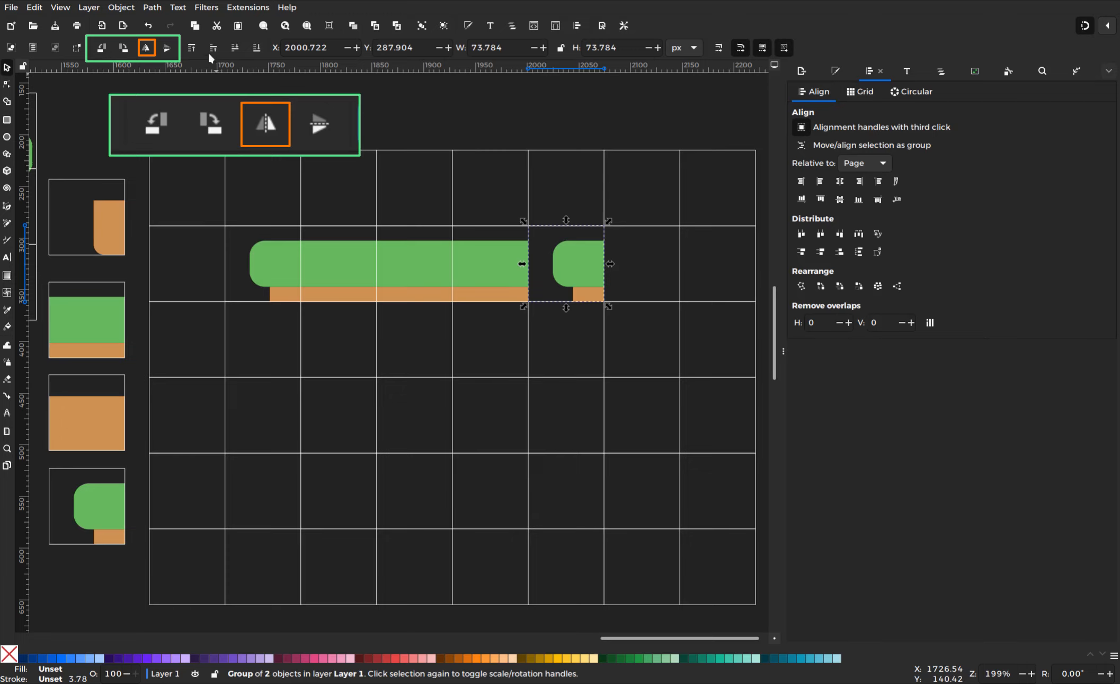
pyautogui.click(147, 48)
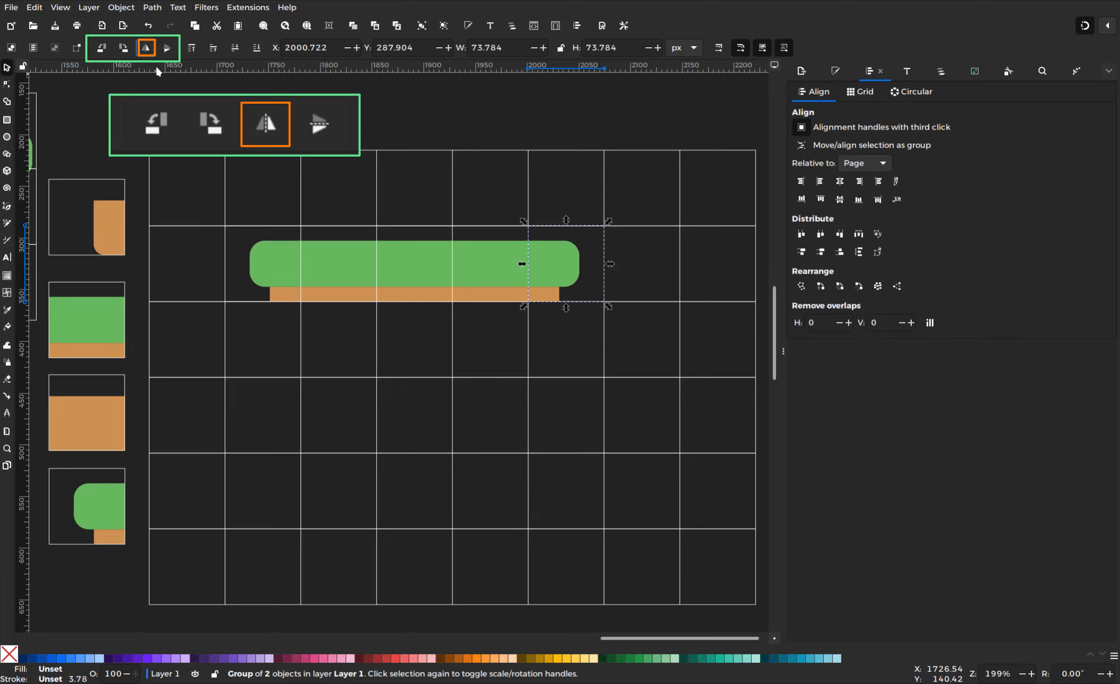
pyautogui.click(152, 123)
pyautogui.click(98, 408)
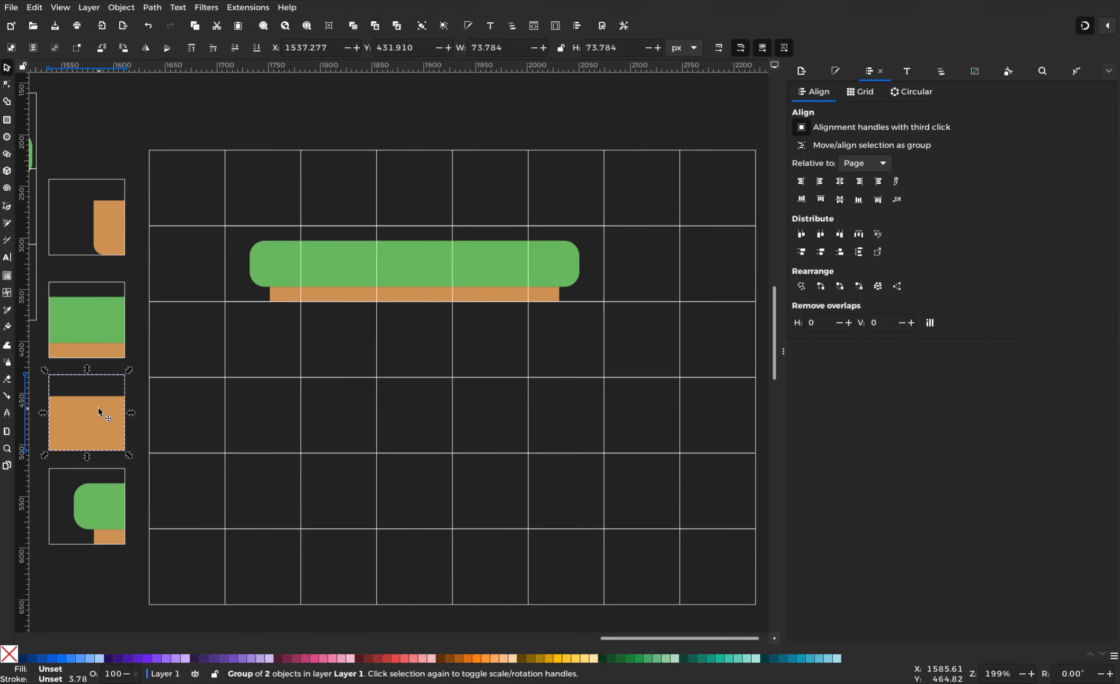
# Place copies of the dirt fill and side tiles under the platform, raising their dirt pieces
pyautogui.rightClick(98, 407)
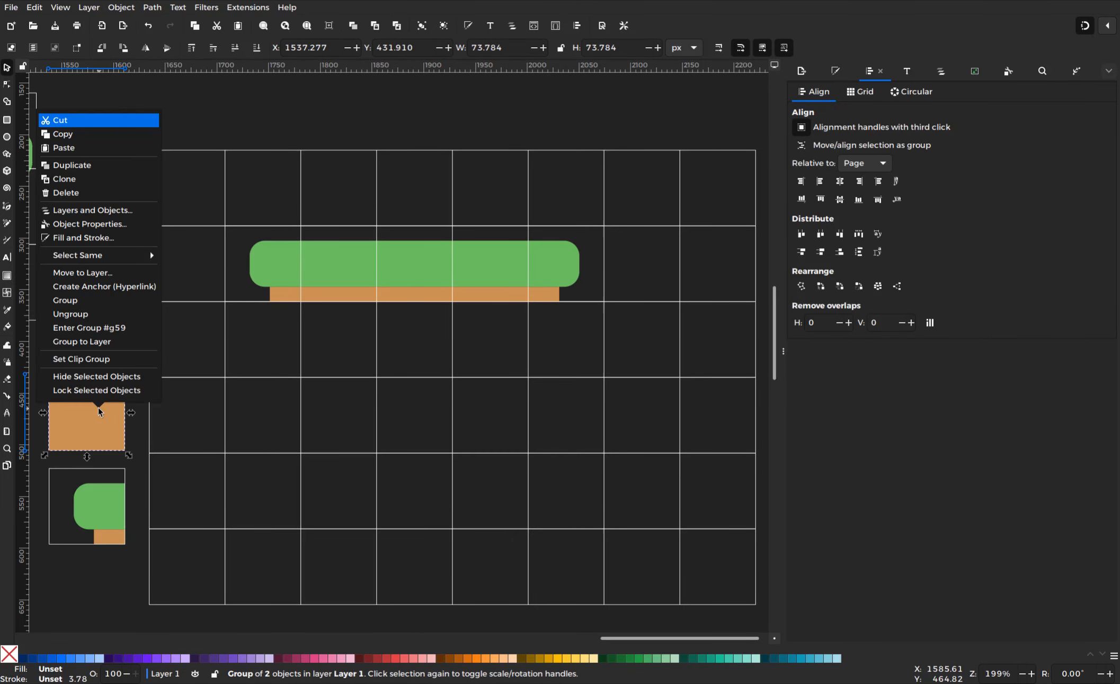
pyautogui.click(118, 166)
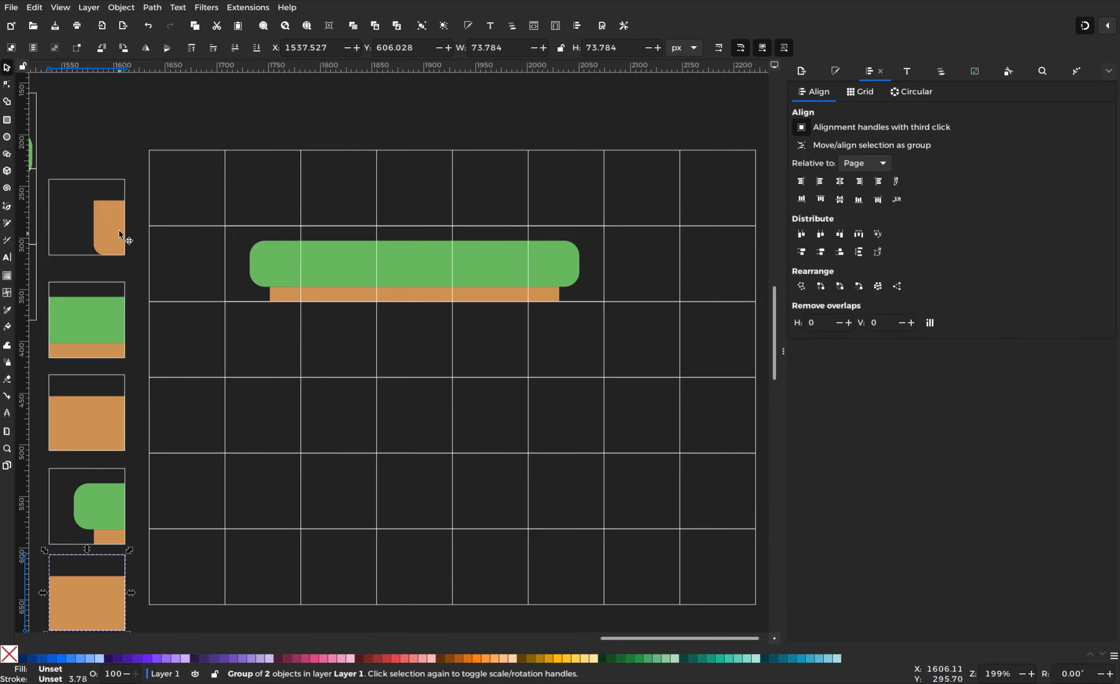
pyautogui.click(118, 226)
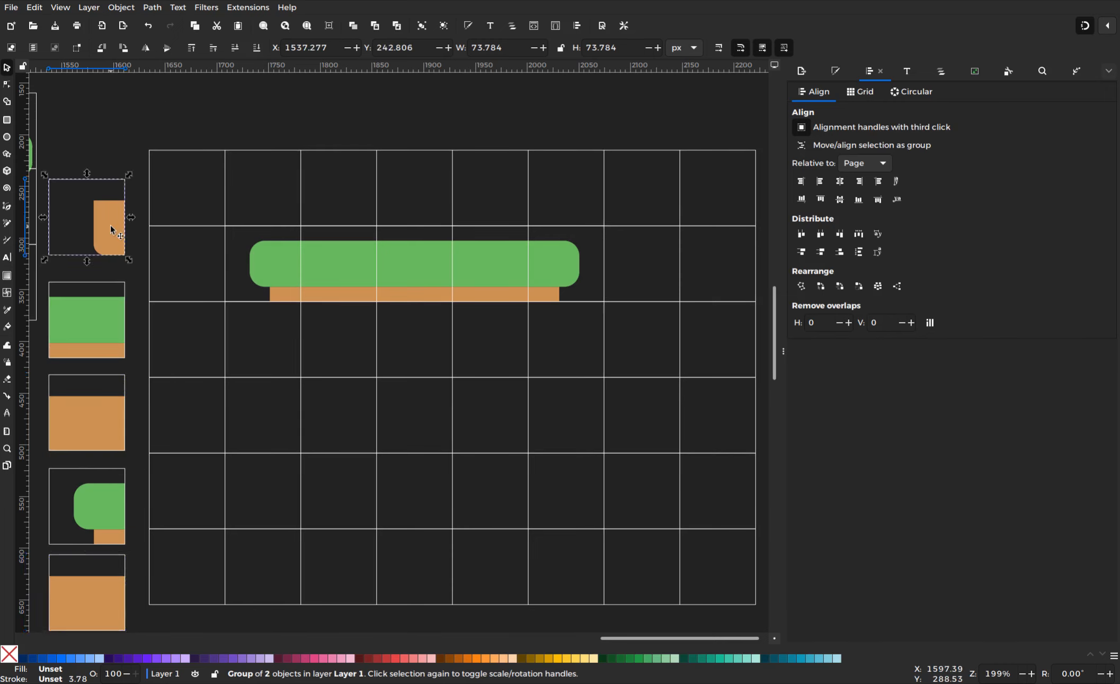
pyautogui.rightClick(112, 237)
pyautogui.click(101, 287)
pyautogui.moveTo(113, 238); pyautogui.dragTo(288, 334)
pyautogui.doubleClick(283, 355)
pyautogui.moveTo(79, 583); pyautogui.dragTo(353, 343)
pyautogui.doubleClick(342, 363)
# Extend the dirt row two more cells to the right under the platform
pyautogui.rightClick(364, 345)
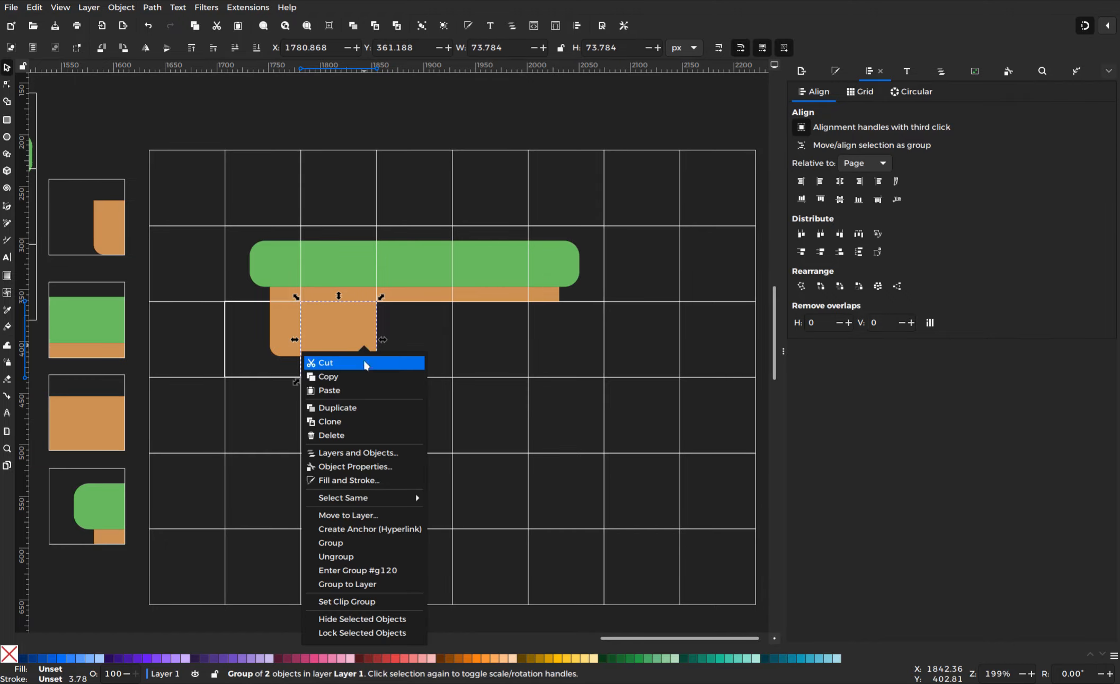
pyautogui.click(371, 418)
pyautogui.moveTo(337, 333); pyautogui.dragTo(419, 329)
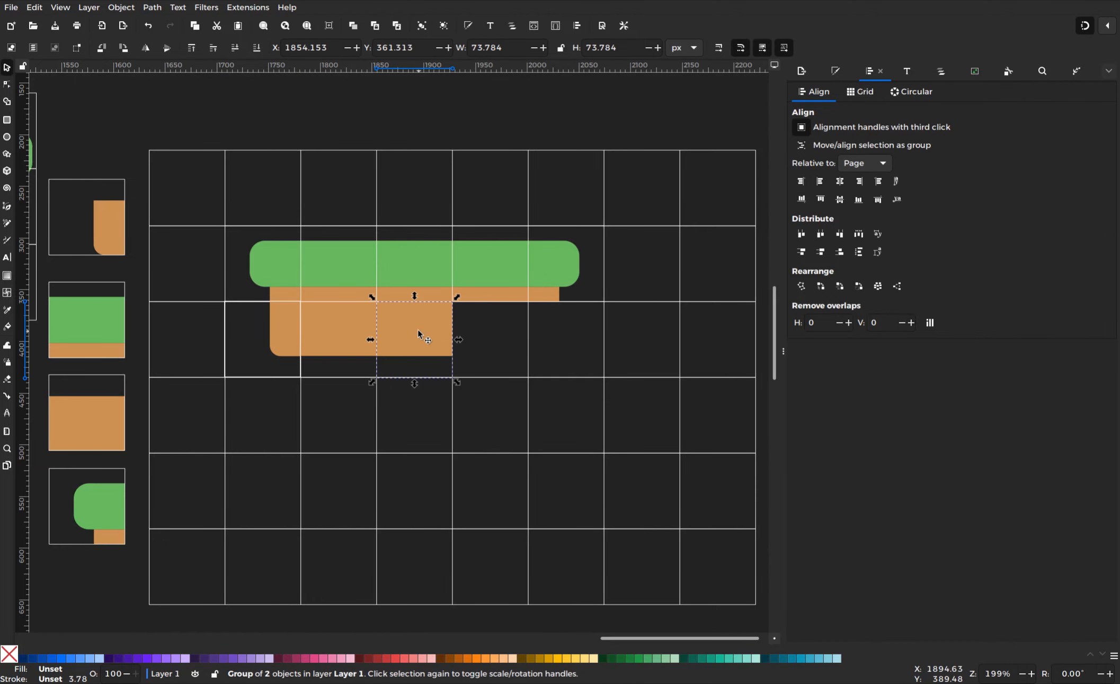
pyautogui.rightClick(417, 329)
pyautogui.click(413, 396)
pyautogui.moveTo(419, 350); pyautogui.dragTo(494, 335)
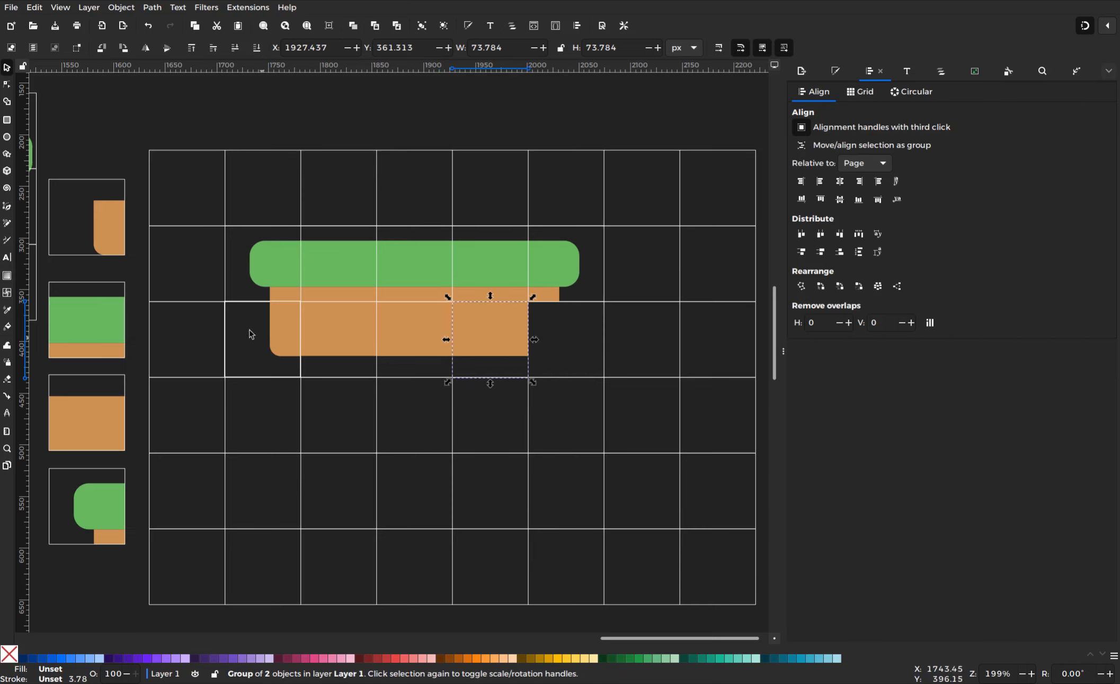
# Add a horizontally mirrored dirt corner tile at the right end and raise its small dirt piece
pyautogui.moveTo(119, 245); pyautogui.dragTo(592, 360)
pyautogui.rightClick(589, 353)
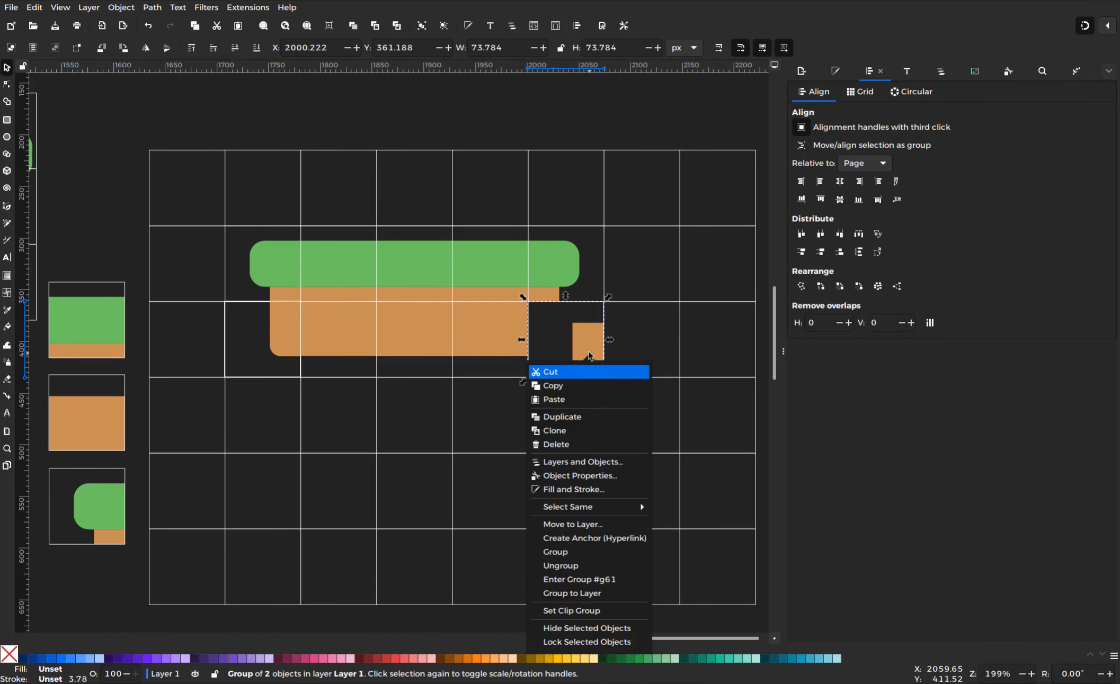
pyautogui.click(150, 49)
pyautogui.click(148, 48)
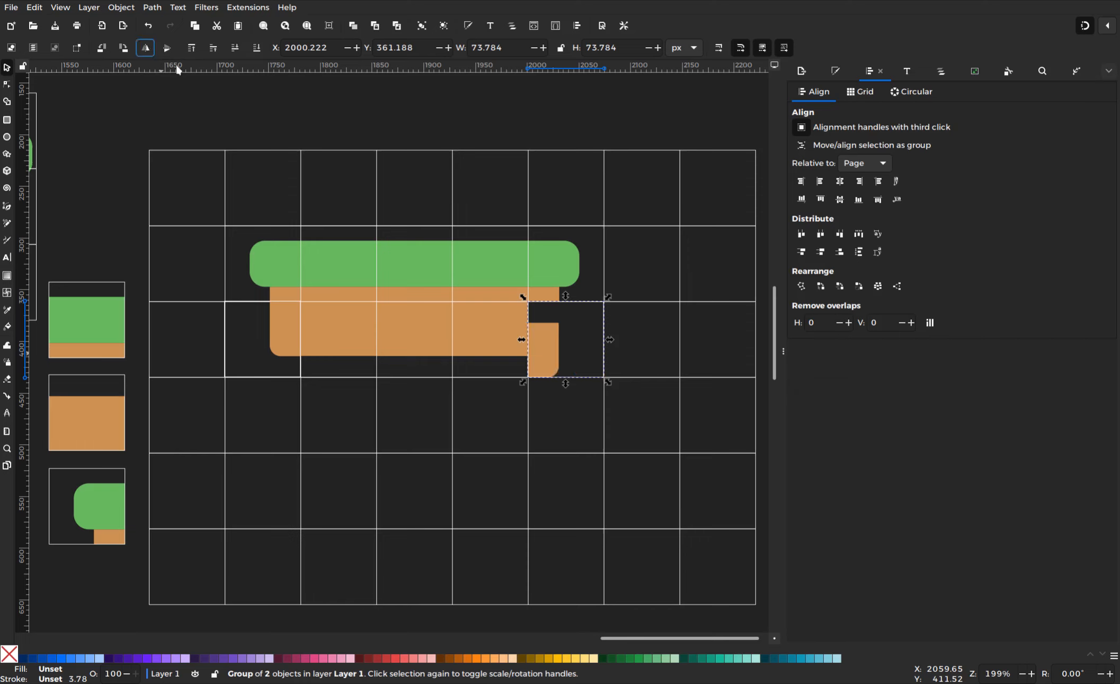
pyautogui.doubleClick(540, 343)
pyautogui.moveTo(545, 349); pyautogui.dragTo(546, 328)
pyautogui.press('Escape')
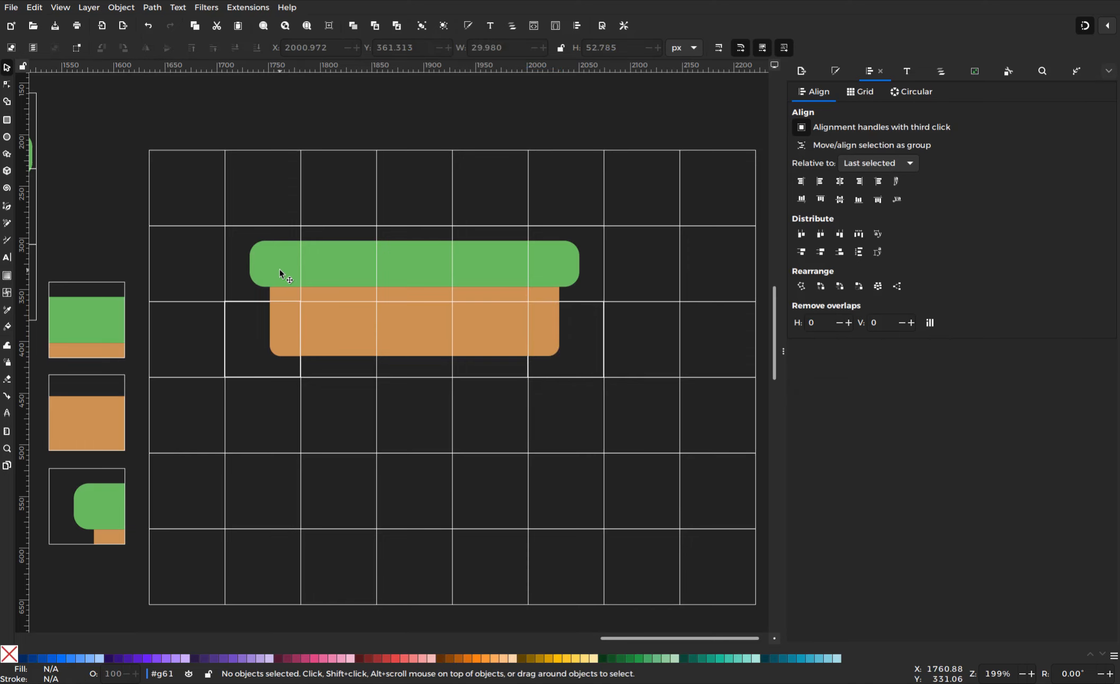
# Copy the left, centre and right grass platform tiles down into the fourth grid row
pyautogui.click(279, 272)
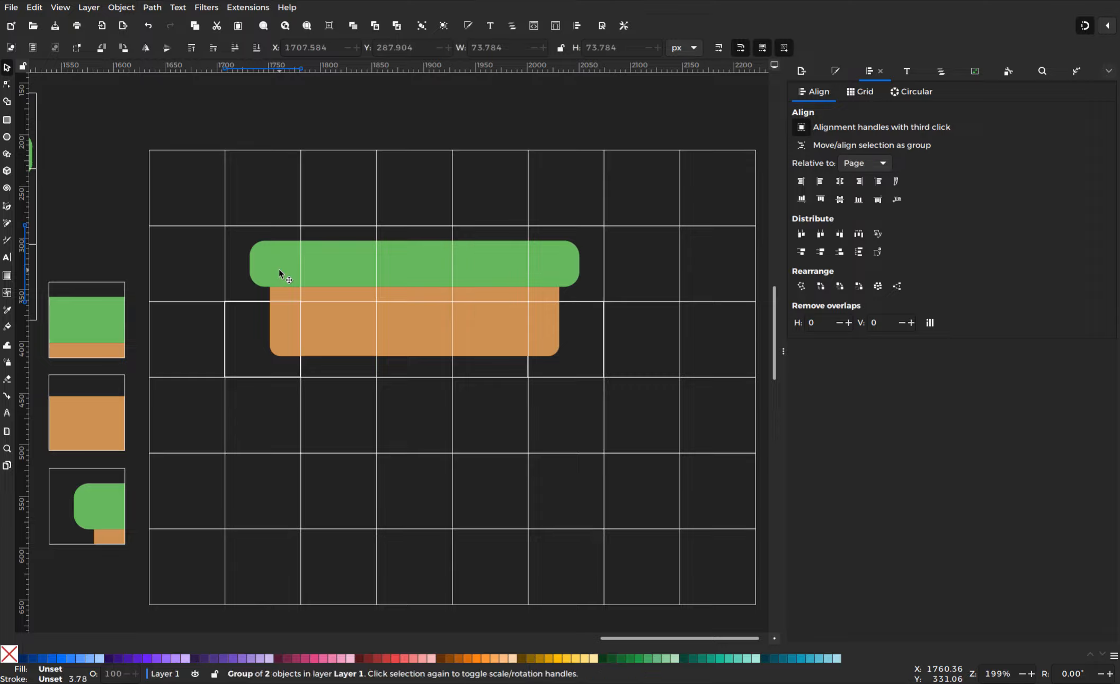
pyautogui.rightClick(279, 274)
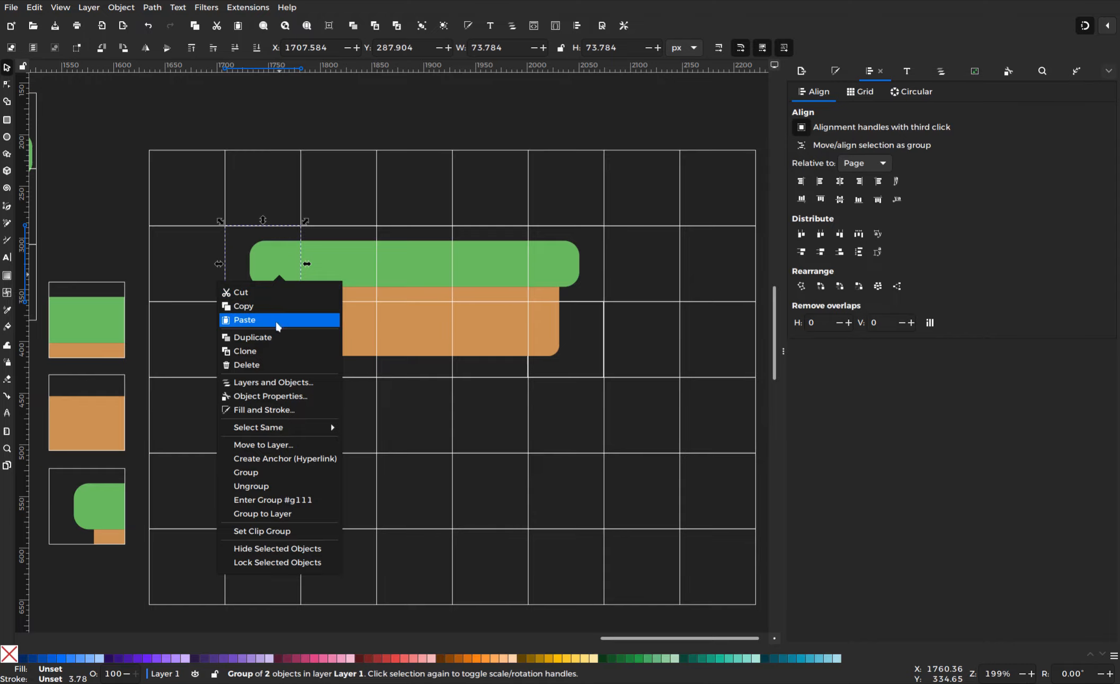
pyautogui.click(273, 338)
pyautogui.moveTo(274, 269); pyautogui.dragTo(276, 418)
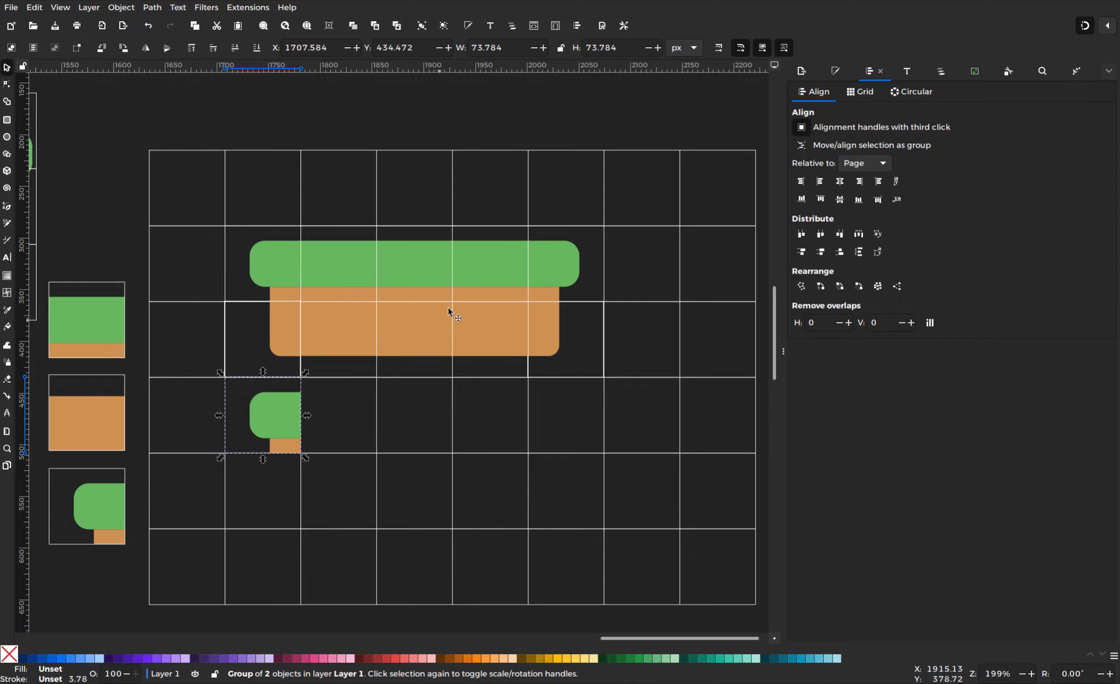
pyautogui.rightClick(551, 264)
pyautogui.click(551, 328)
pyautogui.moveTo(552, 279); pyautogui.dragTo(405, 426)
pyautogui.rightClick(338, 247)
pyautogui.click(338, 310)
pyautogui.moveTo(341, 275); pyautogui.dragTo(342, 425)
pyautogui.press('Escape')
# Duplicate dirt tiles down into the lower rows to form the pillar's column
pyautogui.rightClick(286, 329)
pyautogui.click(296, 392)
pyautogui.moveTo(287, 329); pyautogui.dragTo(288, 556)
pyautogui.rightClick(540, 329)
pyautogui.click(542, 393)
pyautogui.moveTo(502, 322); pyautogui.dragTo(273, 552)
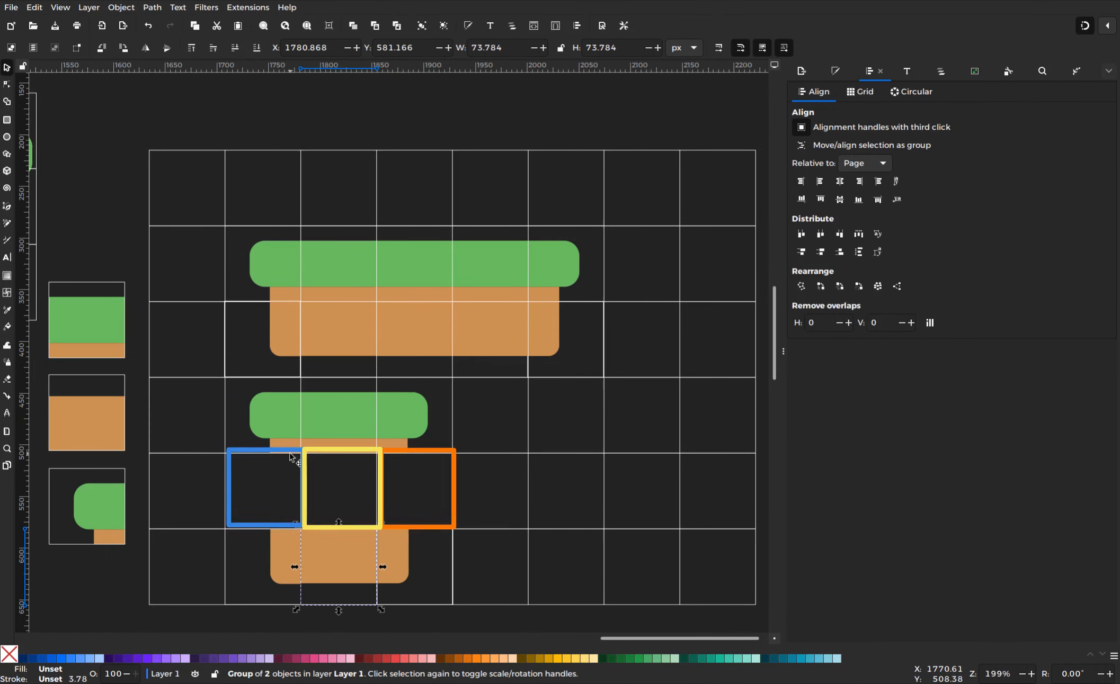
pyautogui.rightClick(332, 548)
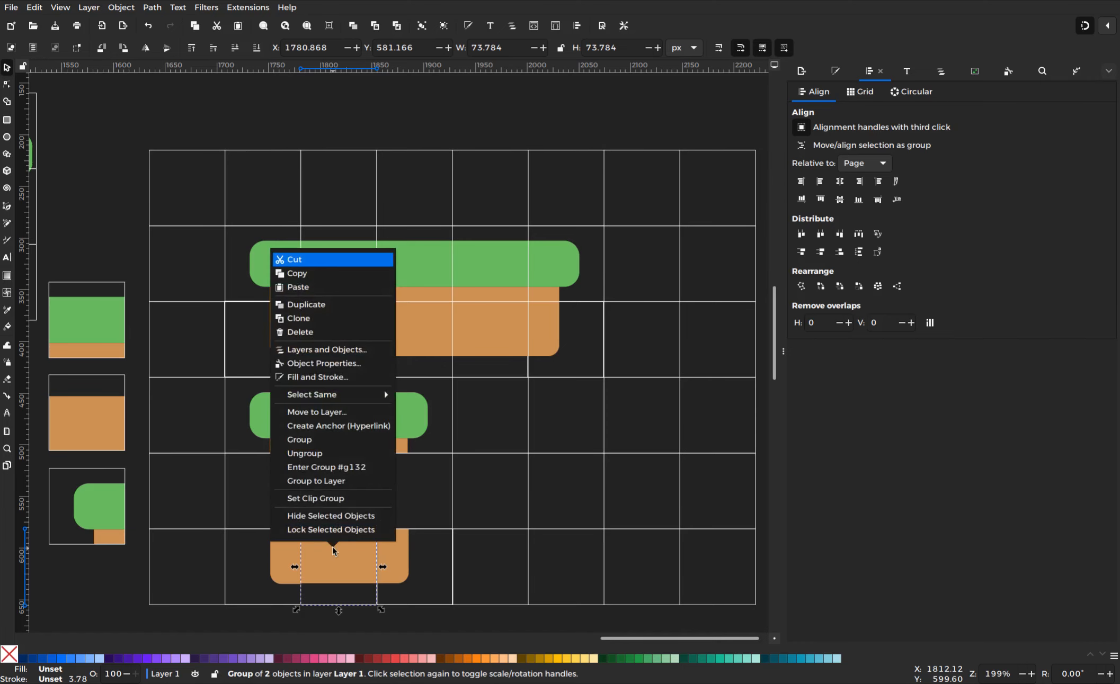
pyautogui.click(127, 587)
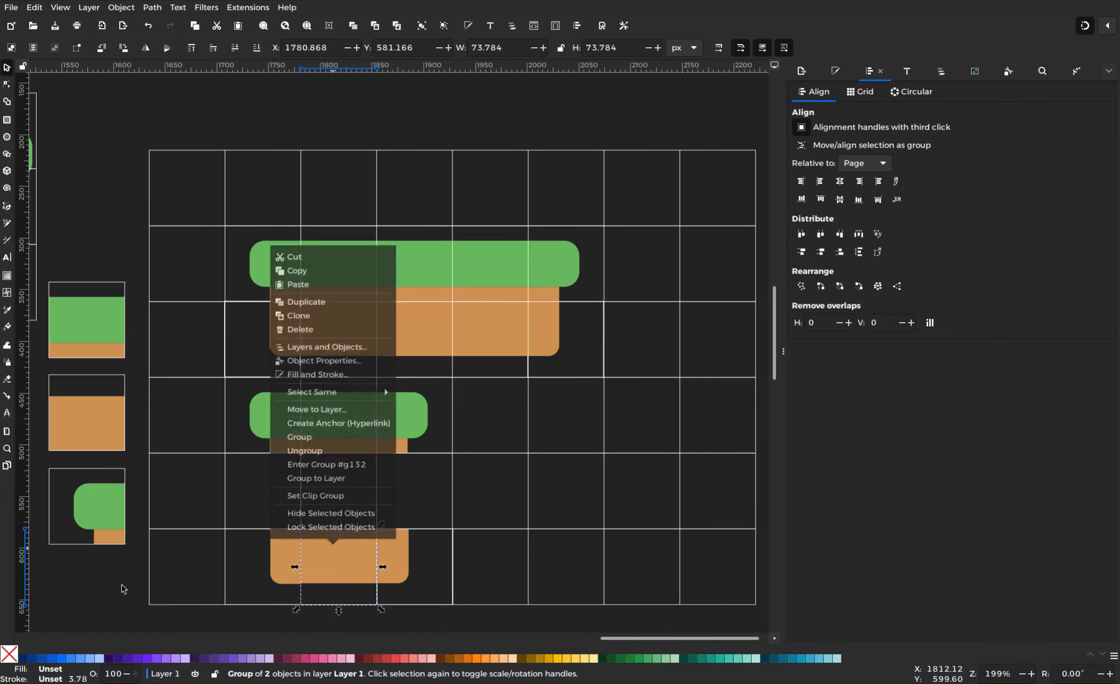
pyautogui.rightClick(323, 563)
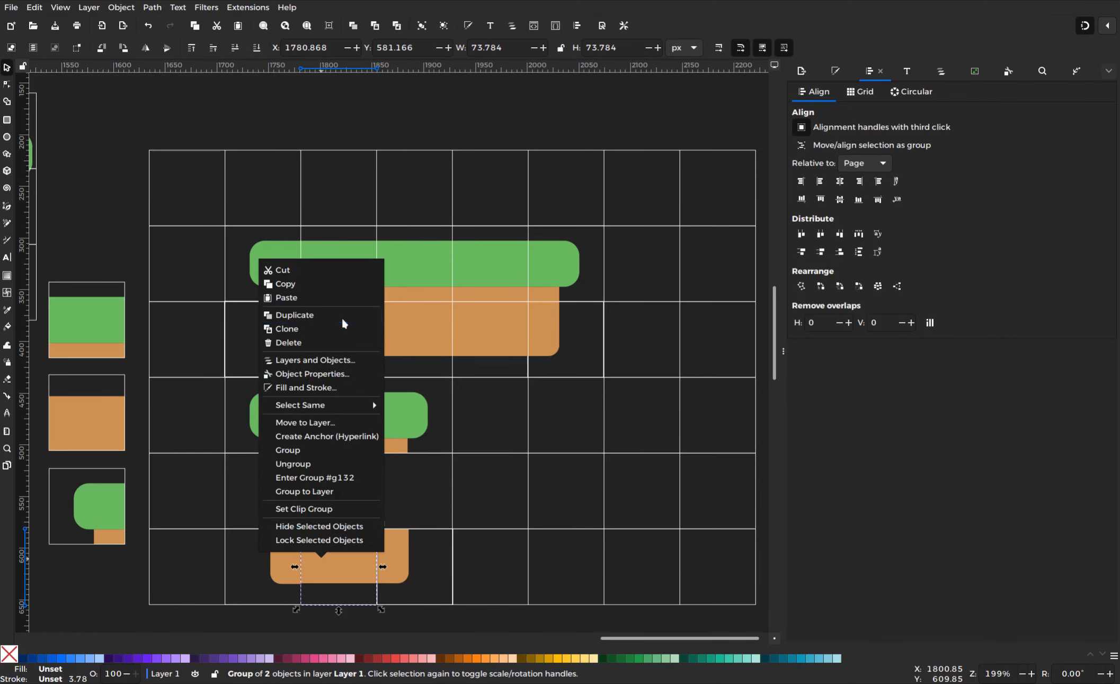
pyautogui.press('Escape')
pyautogui.moveTo(344, 560); pyautogui.dragTo(352, 481)
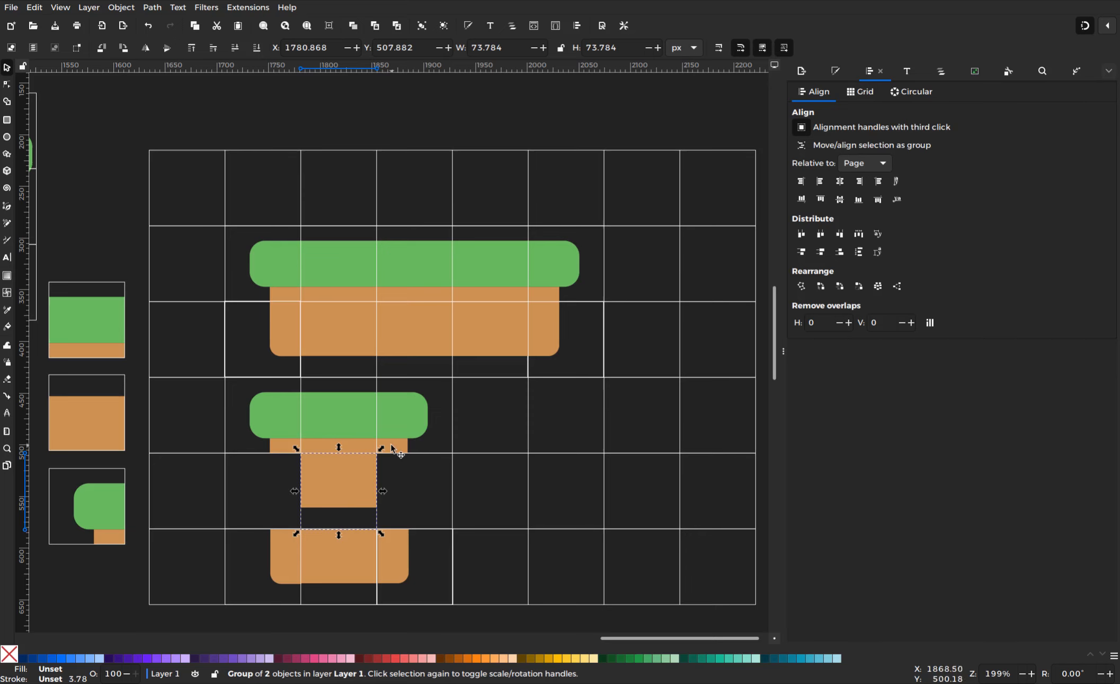
# Reshape the pillar's dirt rectangles with the Node tool and hide the extra right dirt piece
pyautogui.press('n')
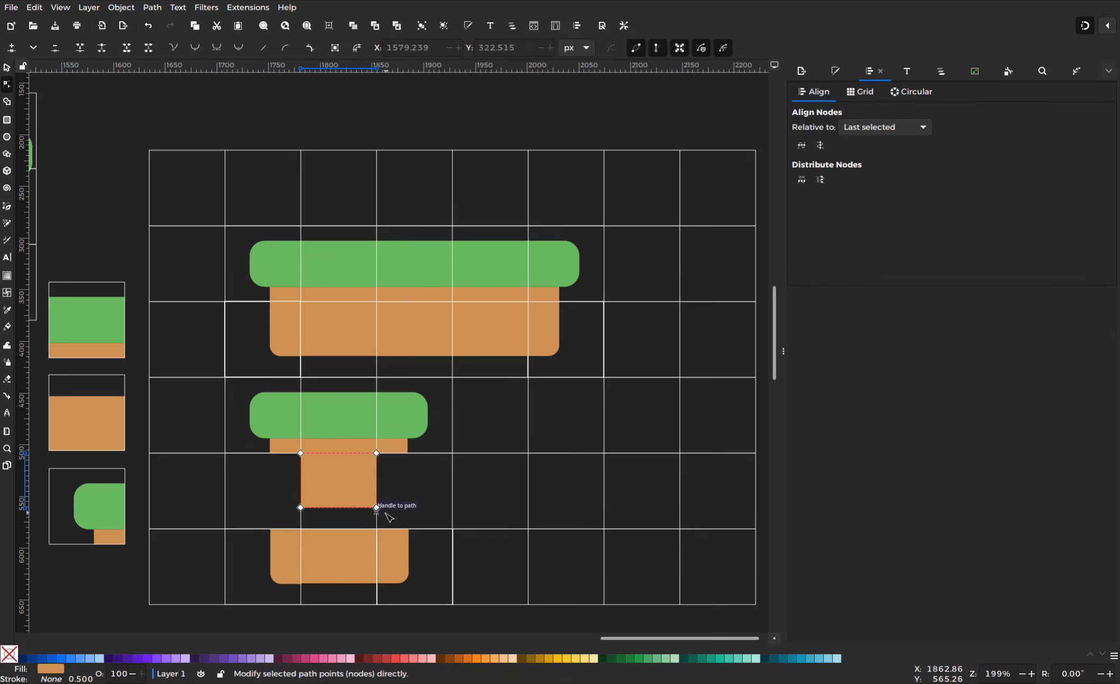
pyautogui.moveTo(287, 494); pyautogui.dragTo(408, 504)
pyautogui.press('s')
pyautogui.rightClick(317, 503)
pyautogui.click(324, 263)
pyautogui.press('n')
pyautogui.moveTo(465, 553); pyautogui.dragTo(434, 439)
pyautogui.moveTo(442, 453); pyautogui.dragTo(398, 453)
pyautogui.press('s')
pyautogui.rightClick(388, 479)
pyautogui.click(389, 446)
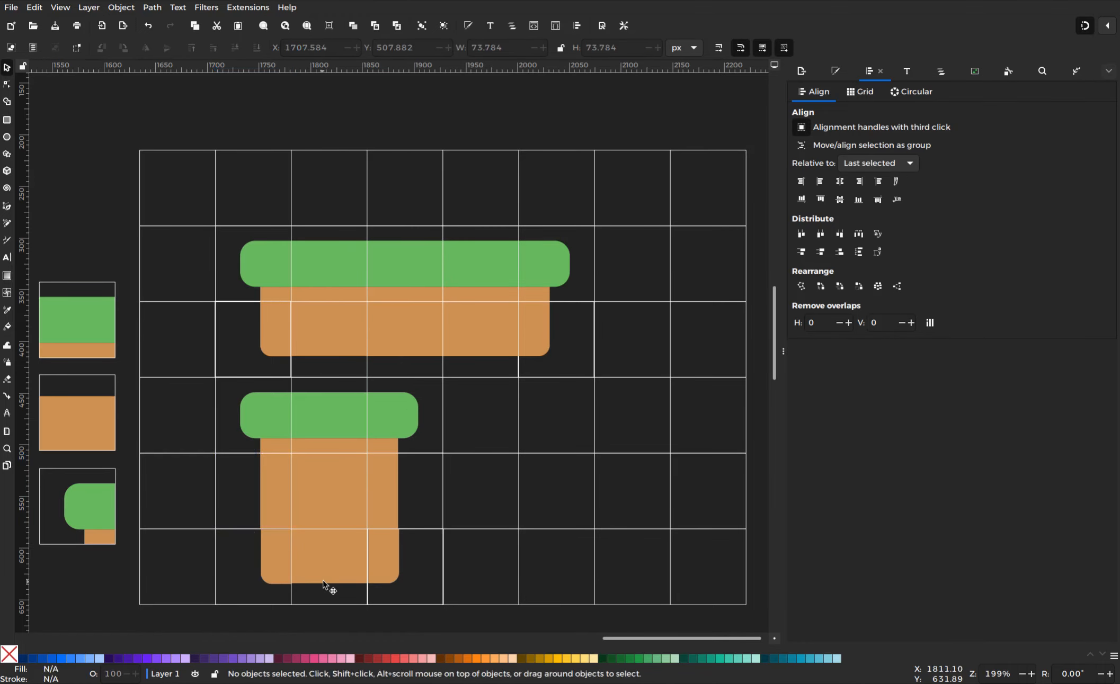
# Delete the three old tiles in the left-hand column
pyautogui.scroll(-2, 324, 583)
pyautogui.hscroll(-4, 325, 585)
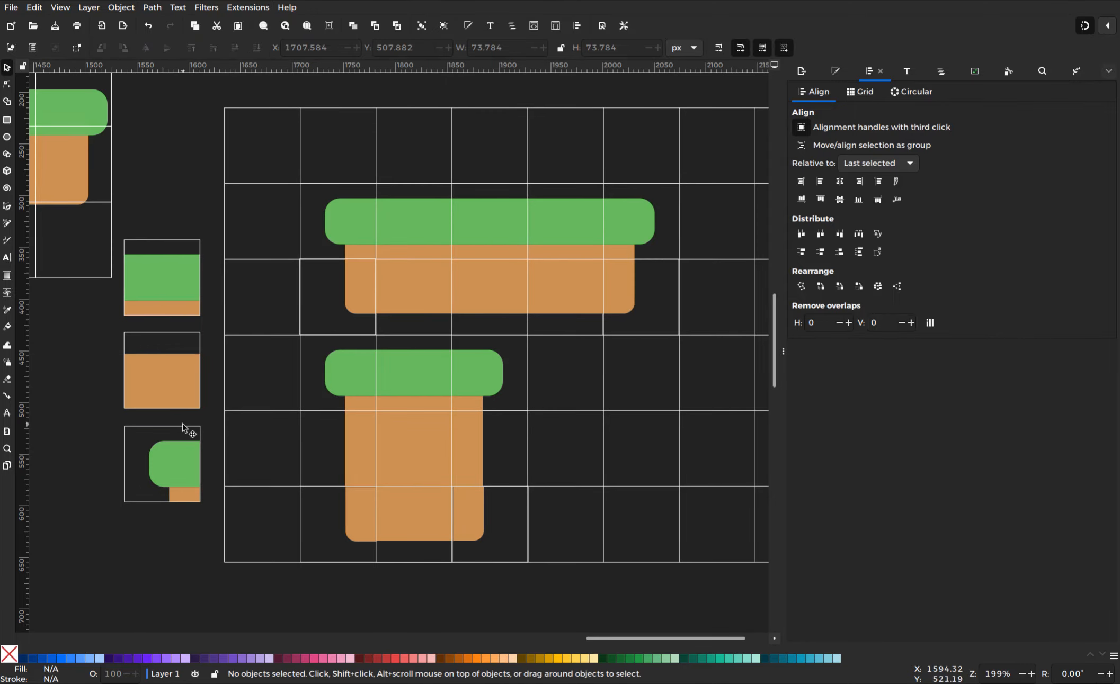
pyautogui.click(167, 253)
pyautogui.keyDown('shift'); pyautogui.click(167, 359); pyautogui.keyUp('shift')
pyautogui.keyDown('shift'); pyautogui.click(178, 448); pyautogui.keyUp('shift')
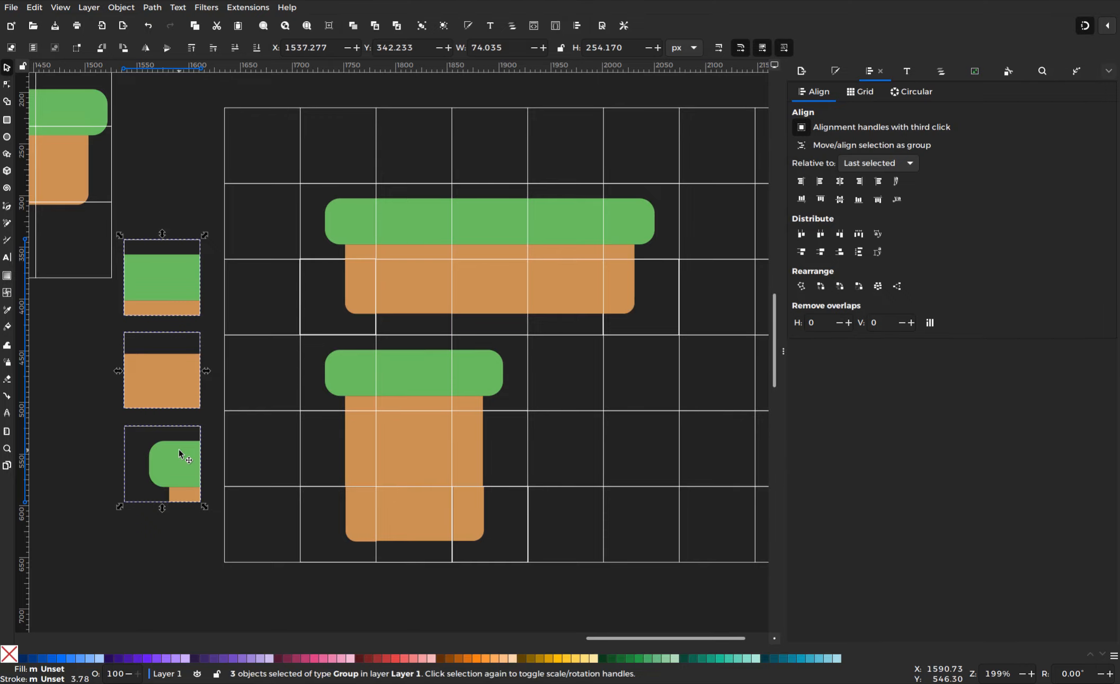
pyautogui.press('Delete')
# Duplicate three pillar grid cells and drag the copies into the left-hand column
pyautogui.click(376, 380)
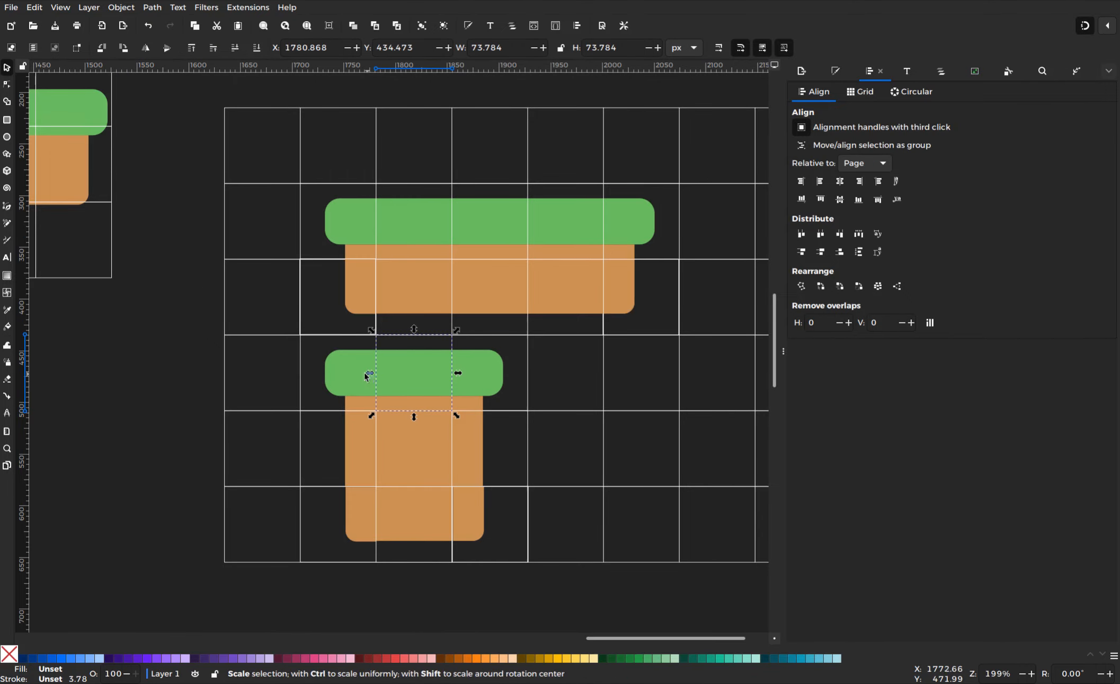
pyautogui.rightClick(355, 373)
pyautogui.click(387, 437)
pyautogui.moveTo(359, 375); pyautogui.dragTo(186, 299)
pyautogui.rightClick(355, 458)
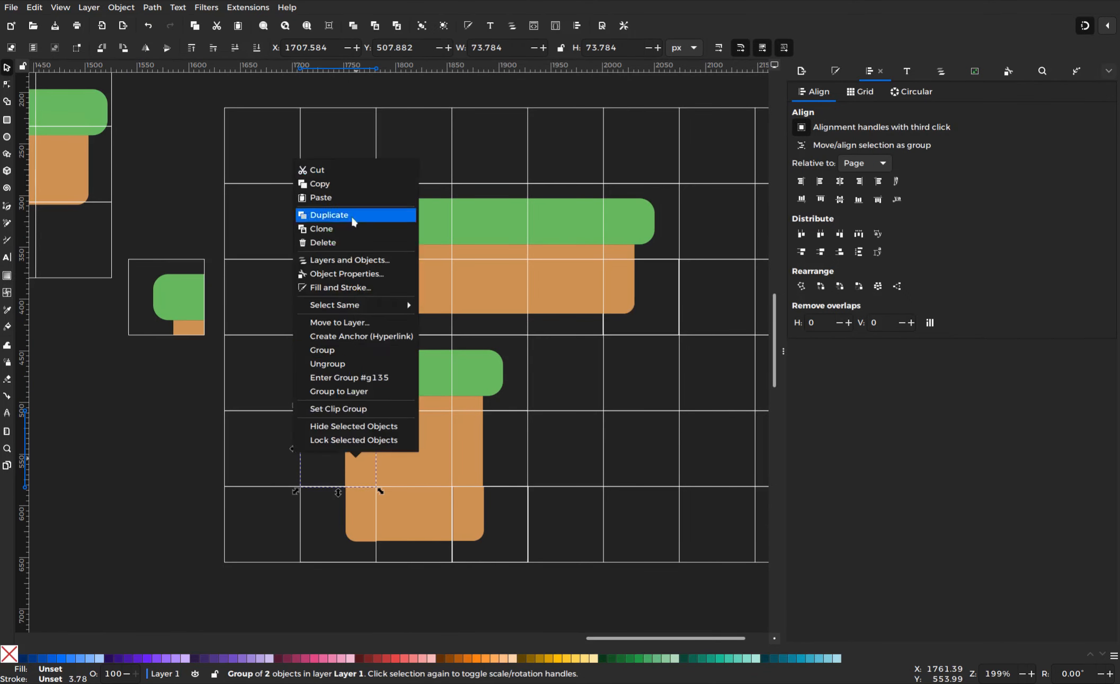
pyautogui.click(353, 216)
pyautogui.moveTo(355, 456); pyautogui.dragTo(184, 393)
pyautogui.rightClick(355, 497)
pyautogui.click(328, 250)
pyautogui.moveTo(349, 508); pyautogui.dragTo(178, 461)
# Delete the leftover old platform pieces and move the three new tiles up and left
pyautogui.moveTo(95, 270); pyautogui.dragTo(78, 104)
pyautogui.press('Delete')
pyautogui.moveTo(394, 412); pyautogui.dragTo(142, 370)
pyautogui.moveTo(126, 271); pyautogui.dragTo(279, 584)
pyautogui.moveTo(231, 423); pyautogui.dragTo(130, 290)
pyautogui.press('Escape')
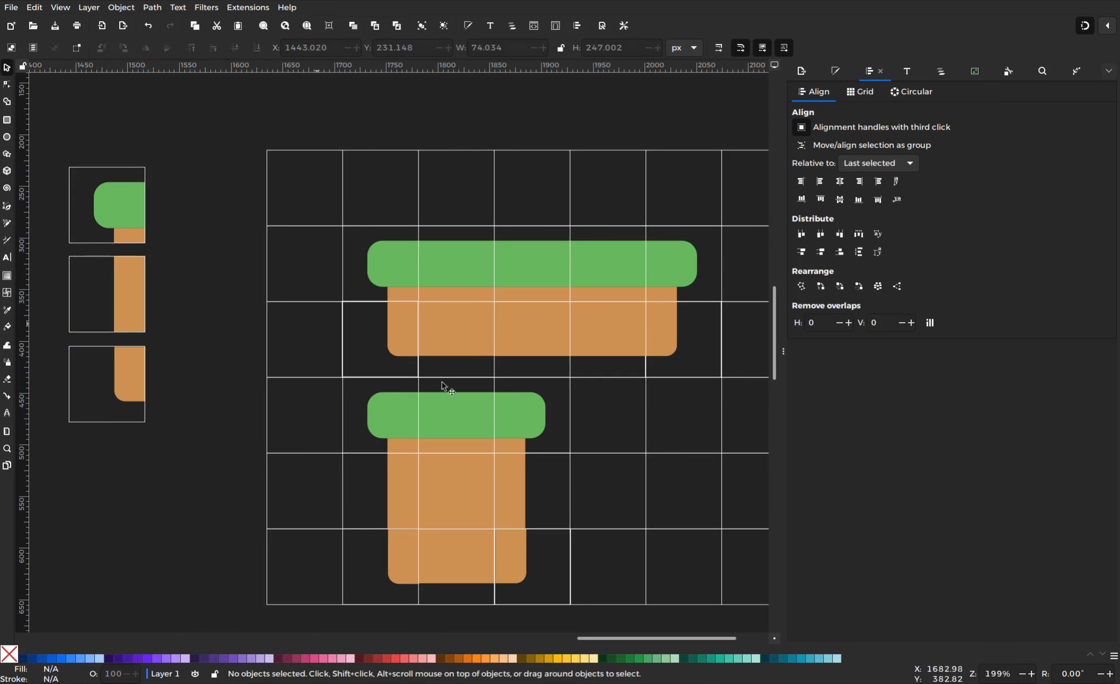
# Add copies of the green-topped cell and the bottom dirt cell below the column
pyautogui.rightClick(457, 419)
pyautogui.click(449, 170)
pyautogui.moveTo(448, 414); pyautogui.dragTo(190, 206)
pyautogui.moveTo(186, 208); pyautogui.dragTo(92, 475)
pyautogui.rightClick(470, 555)
pyautogui.click(459, 335)
pyautogui.moveTo(459, 558); pyautogui.dragTo(117, 562)
# Centre the five tiles on one vertical axis with equal vertical gaps, then nudge them up
pyautogui.moveTo(178, 625); pyautogui.dragTo(59, 142)
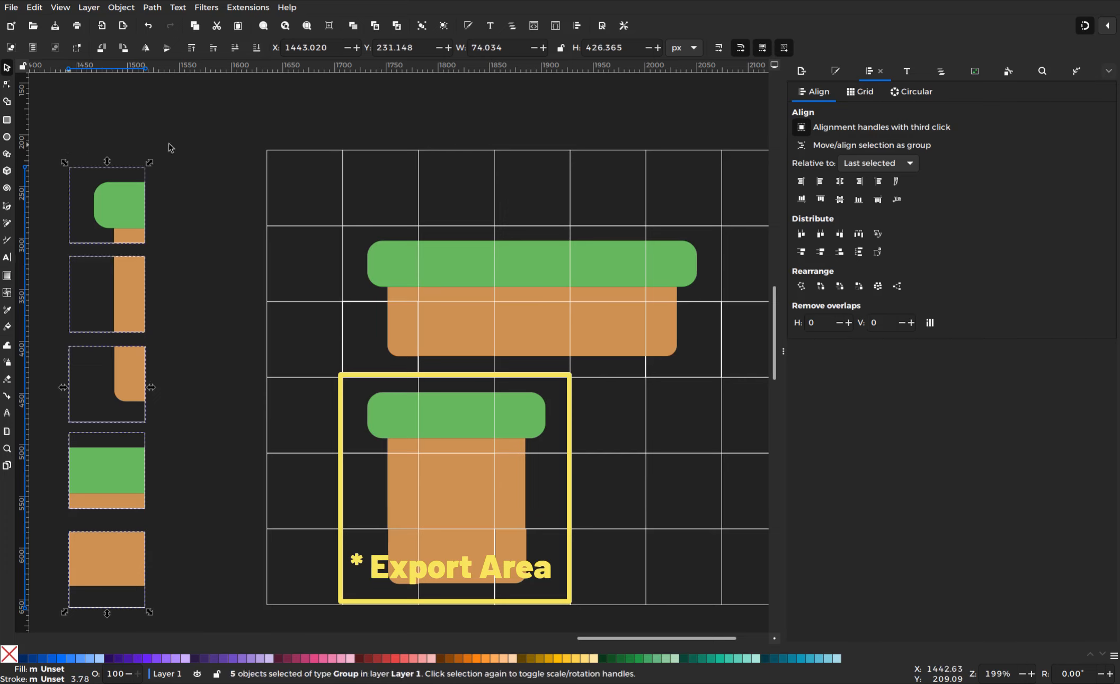
pyautogui.click(840, 187)
pyautogui.click(859, 252)
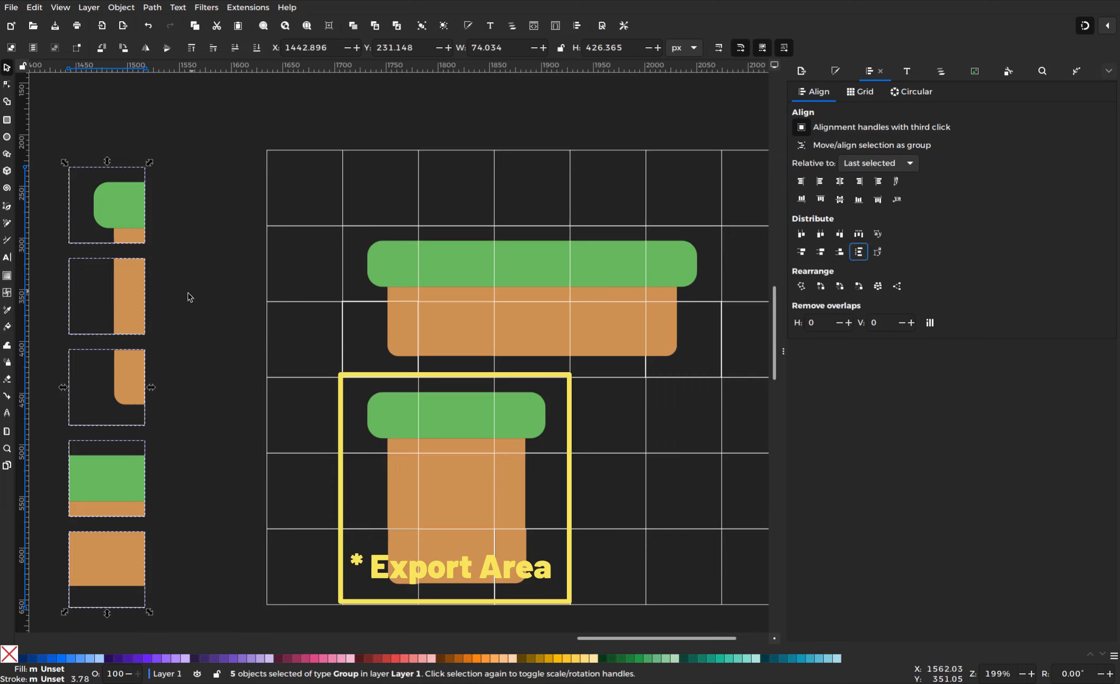
pyautogui.moveTo(139, 306); pyautogui.dragTo(137, 290)
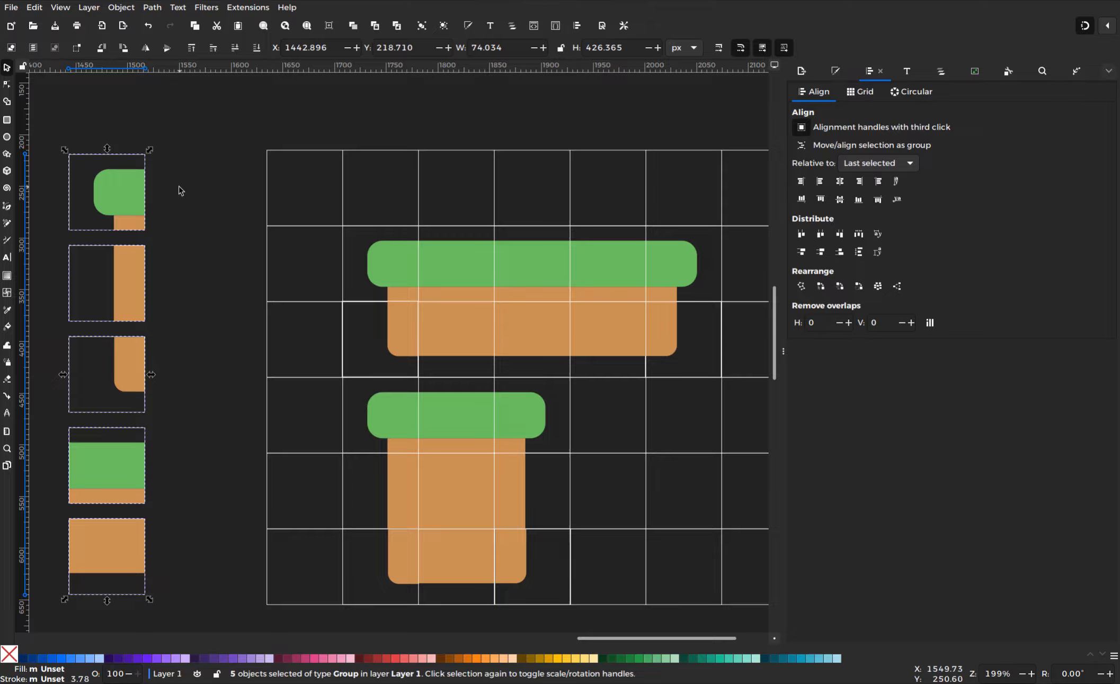
pyautogui.press('Escape')
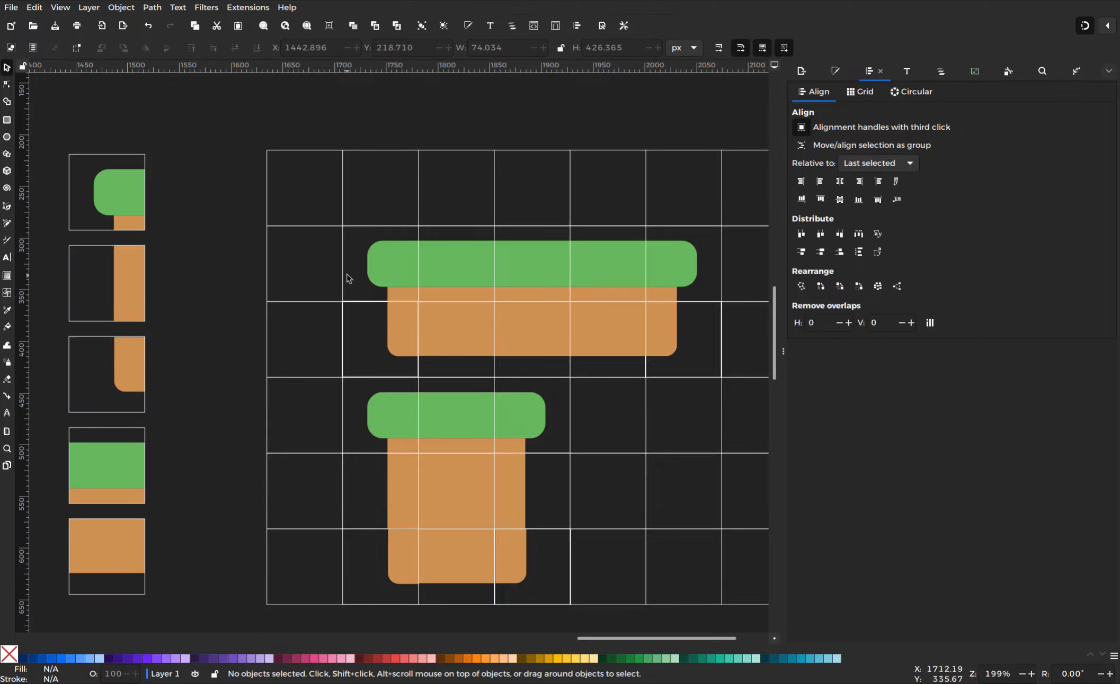
# Hide the side panel, shift the five-tile column farther left, and start a text object above it
pyautogui.press('F12')
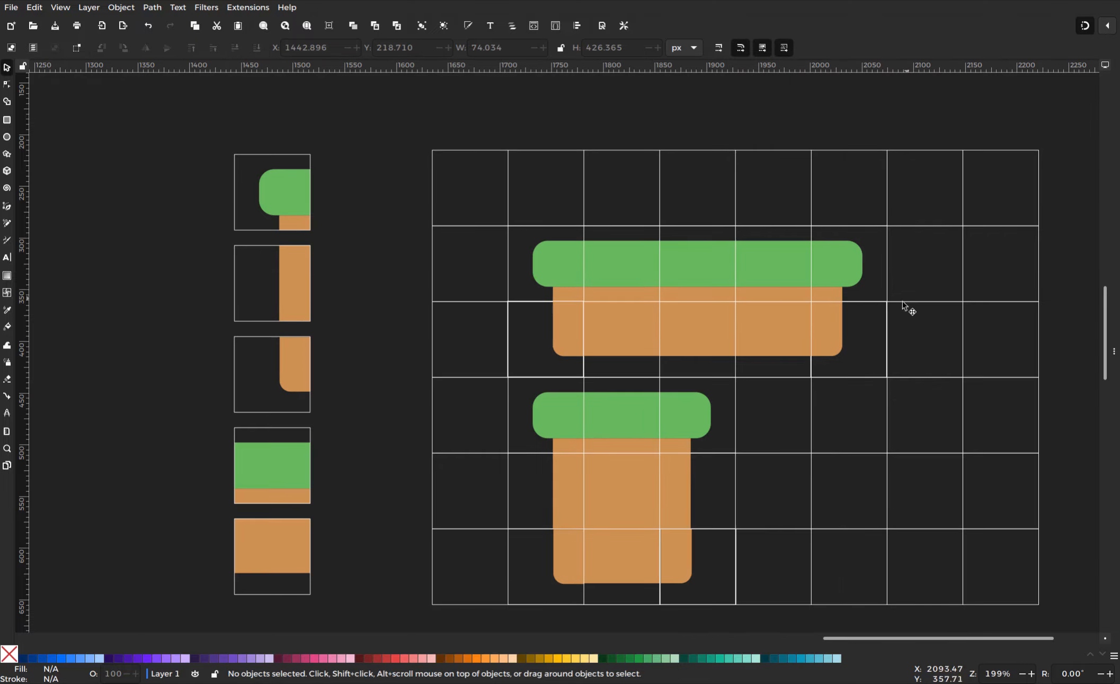
pyautogui.hscroll(2, 342, 356)
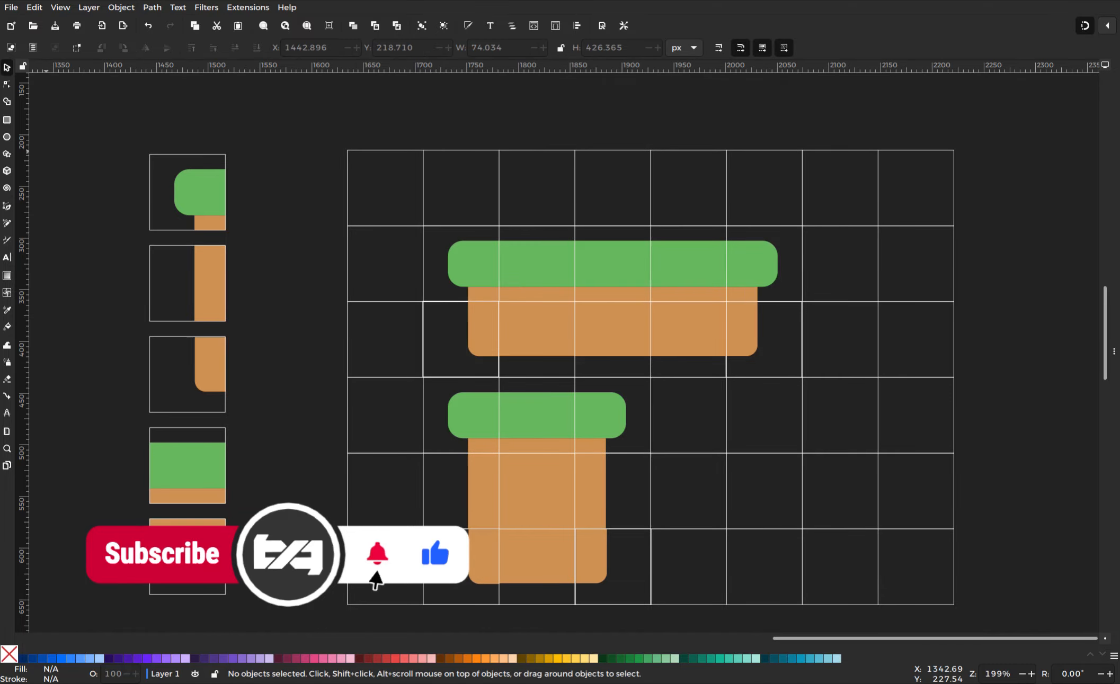
pyautogui.moveTo(100, 103); pyautogui.dragTo(254, 601)
pyautogui.moveTo(203, 545); pyautogui.dragTo(109, 546)
pyautogui.click(210, 446)
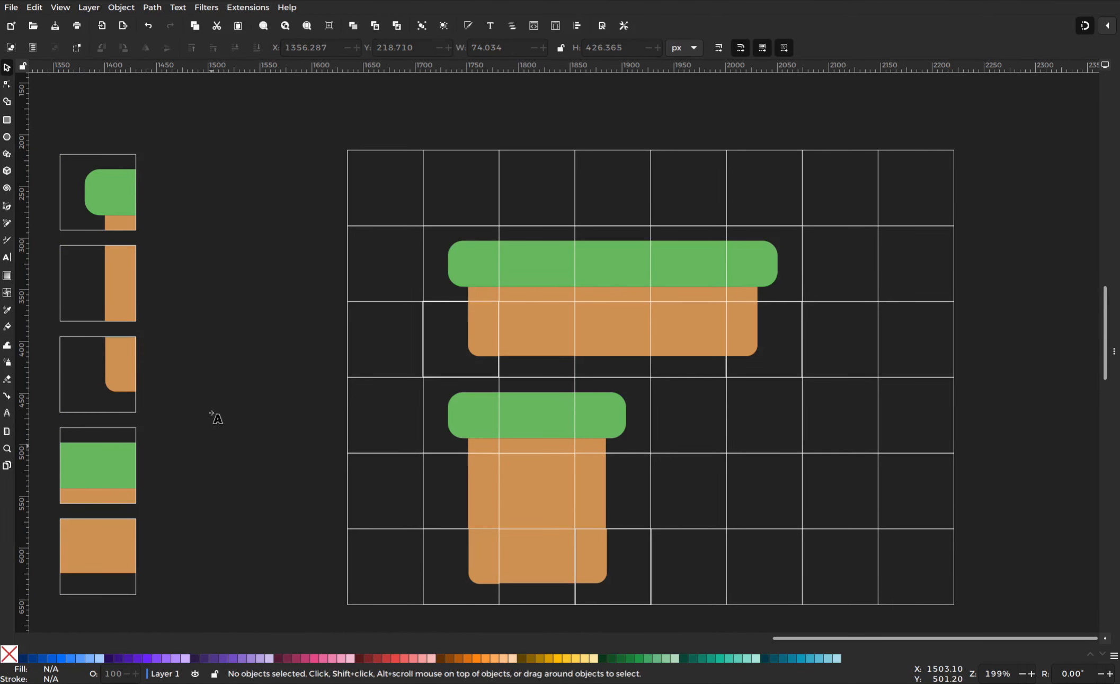
pyautogui.press('t')
pyautogui.click(178, 198)
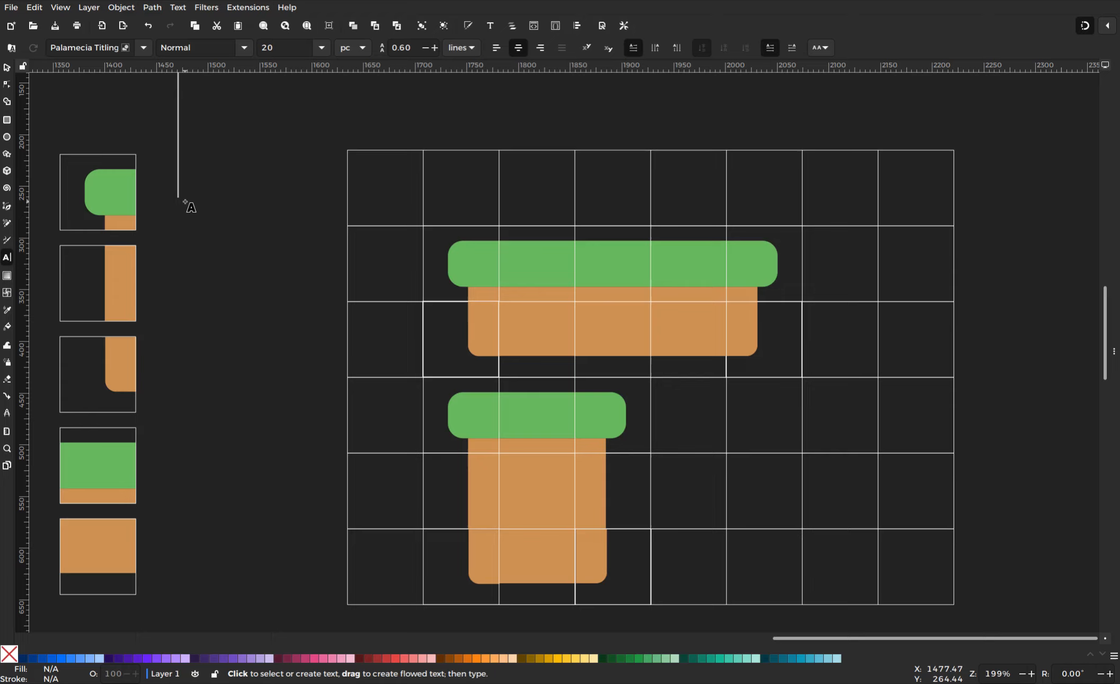